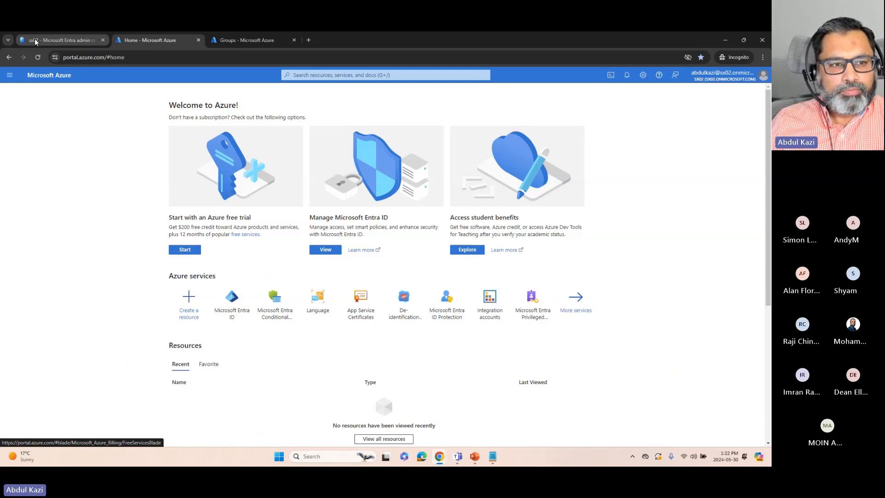
In the Entra admin center, open the Bradford Cloud User Group catalog under entitlement management and view its resources
left_click(36, 42)
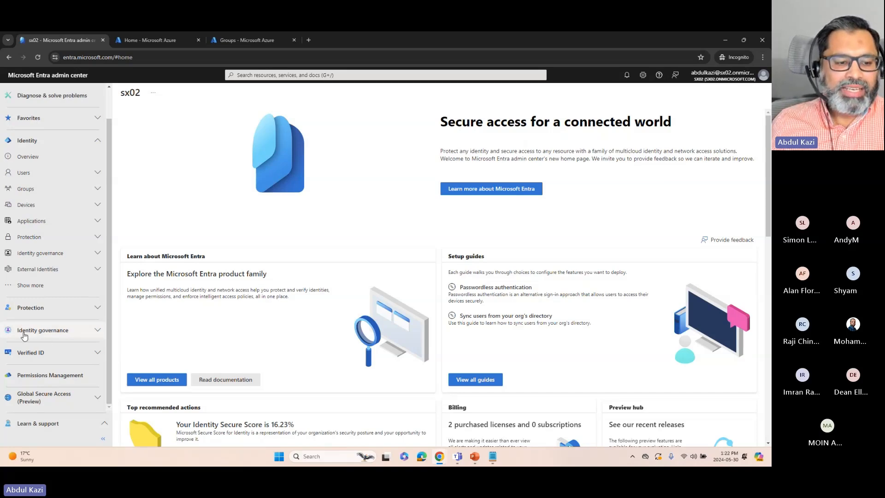
left_click(45, 336)
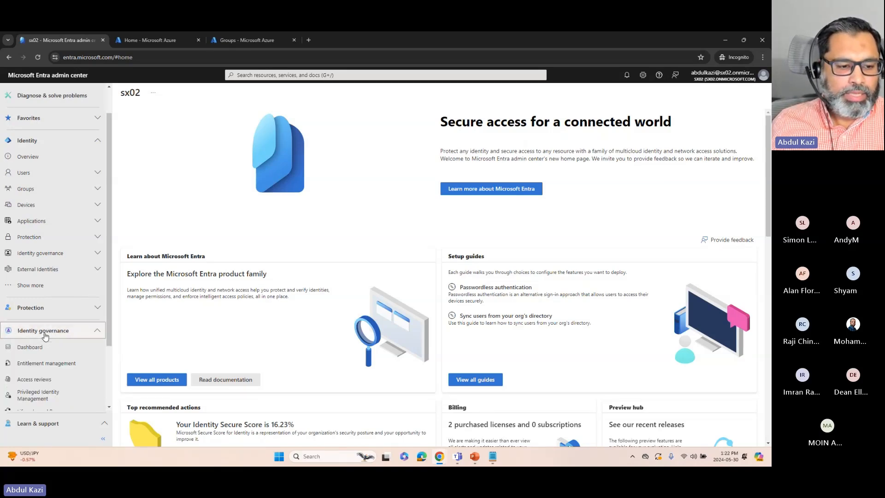
left_click(46, 364)
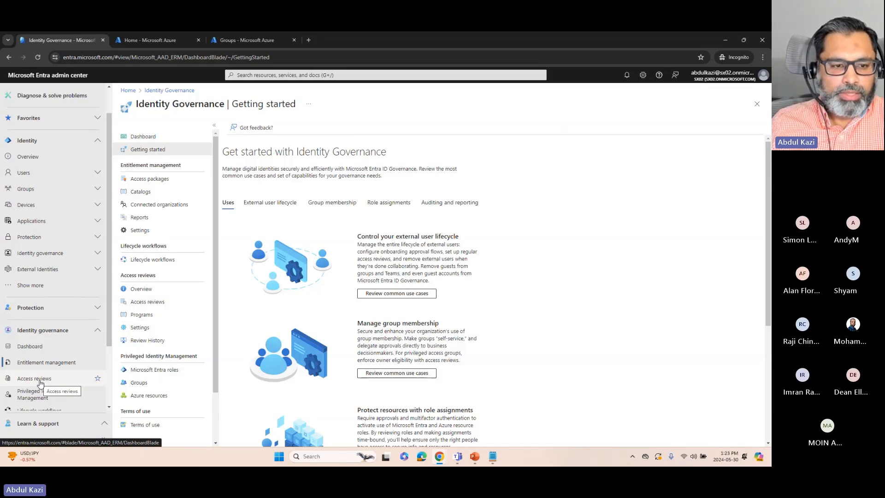
left_click(141, 192)
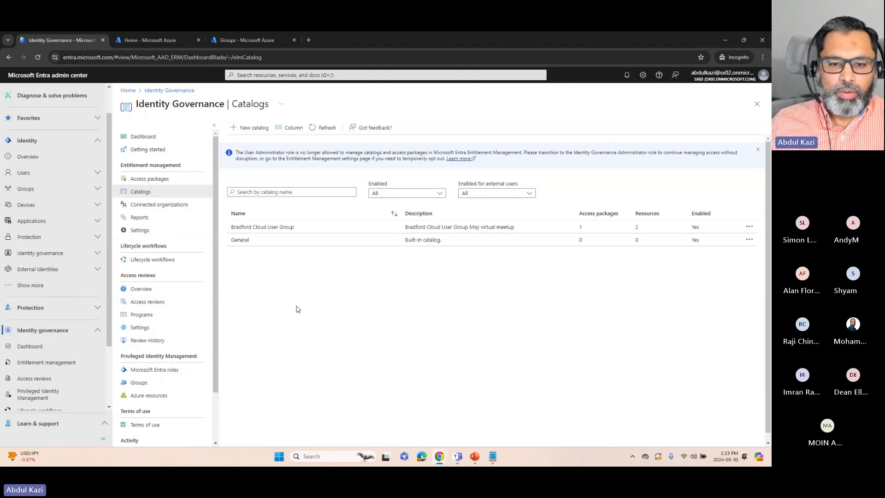
left_click(274, 232)
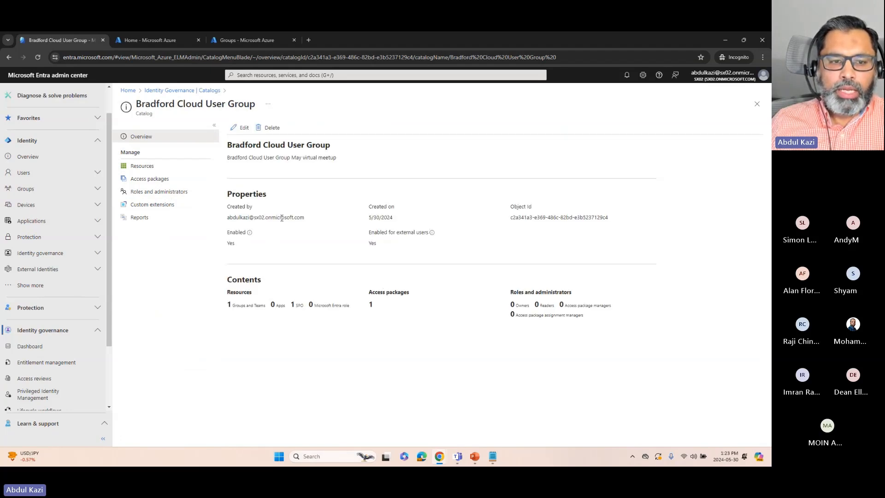
left_click(144, 167)
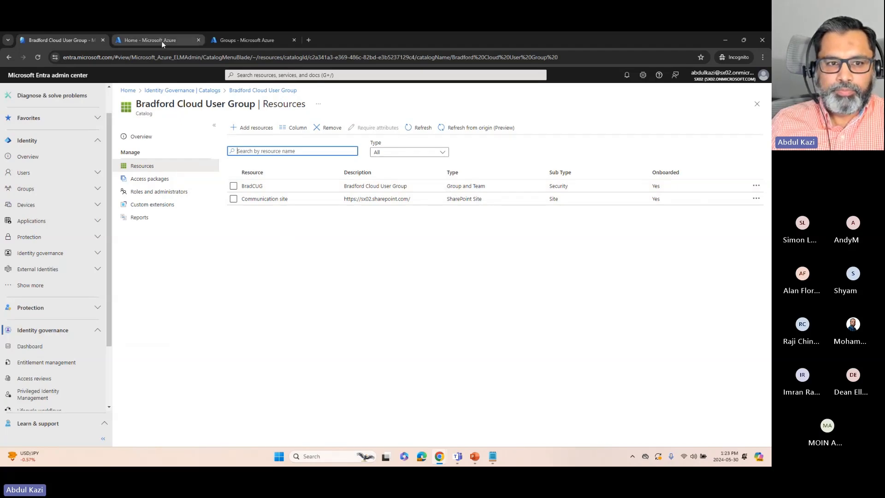
Switch to the Azure portal's groups list and review the BradCUG group's members and its overview details, including source and type
left_click(231, 40)
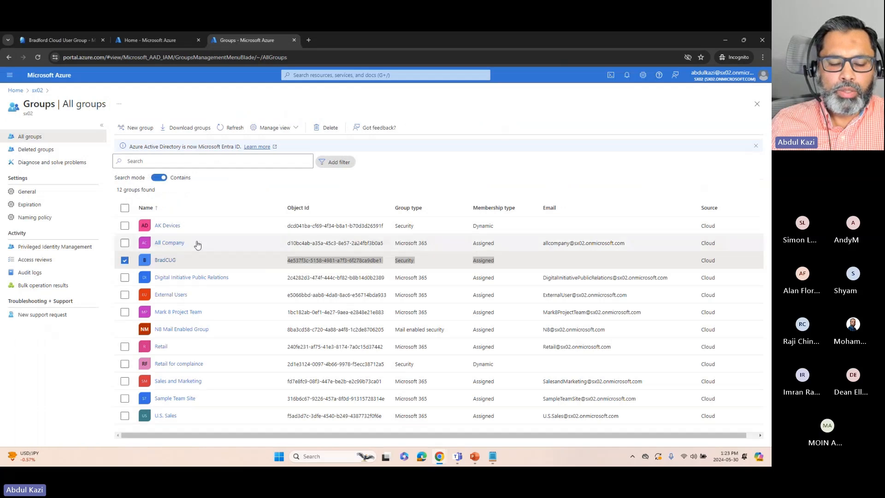
left_click(167, 261)
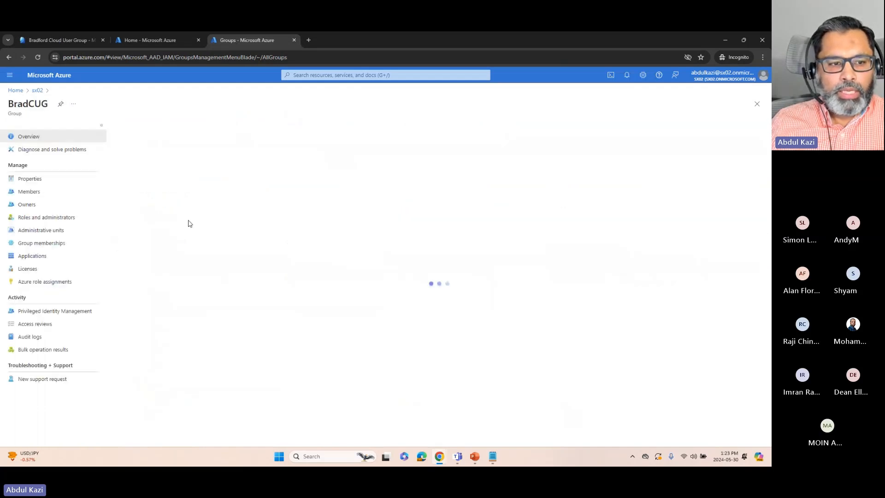
left_click(26, 194)
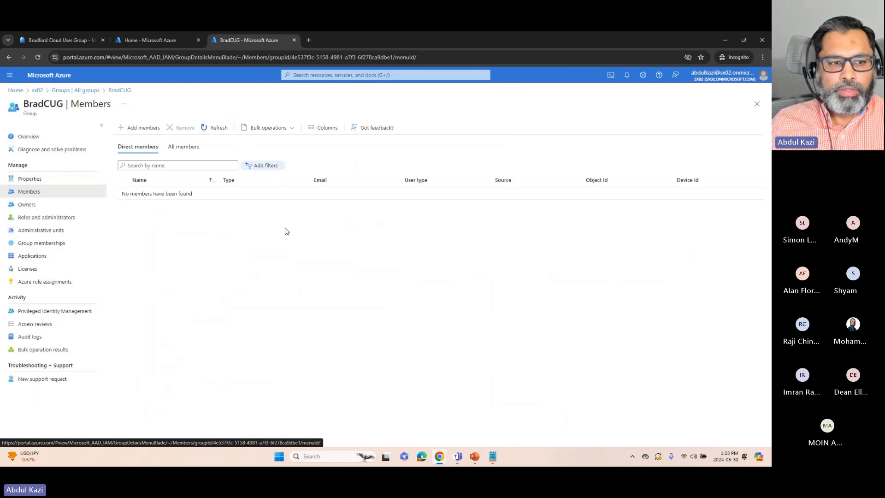
left_click(29, 136)
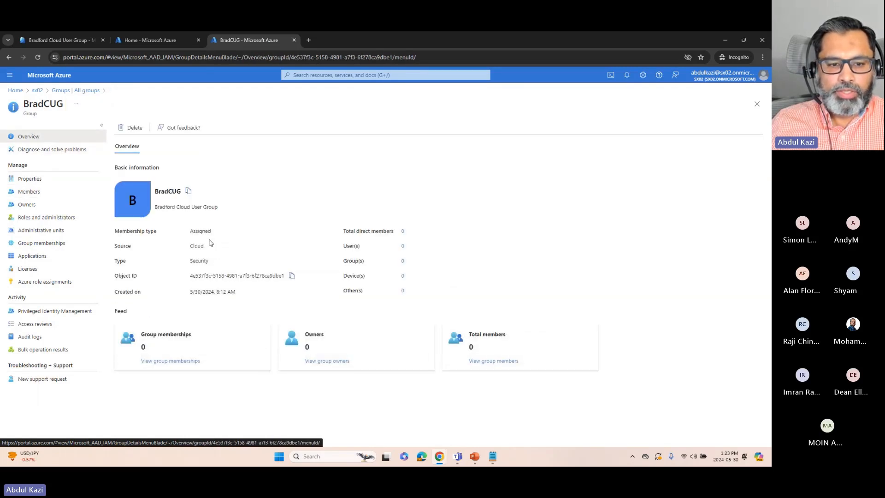
left_click_drag(190, 246, 203, 246)
left_click(213, 264)
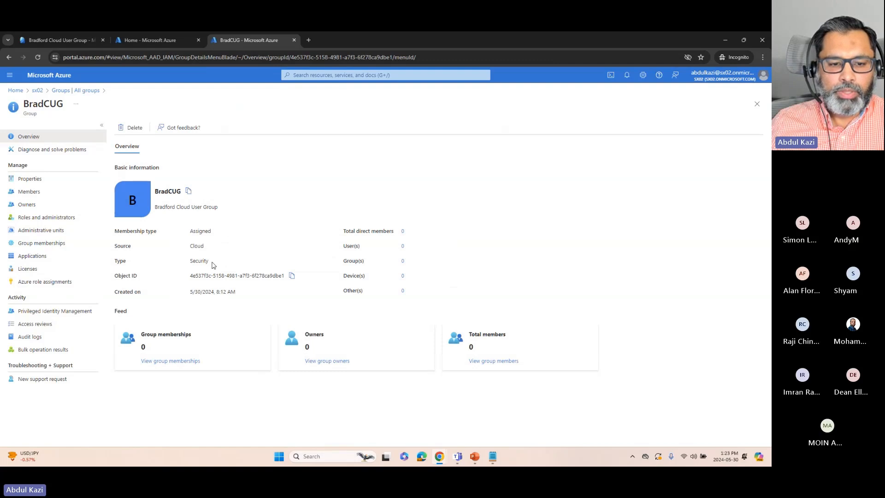
Return to the Bradford Cloud User Group catalog and review its access packages and resources
left_click(69, 40)
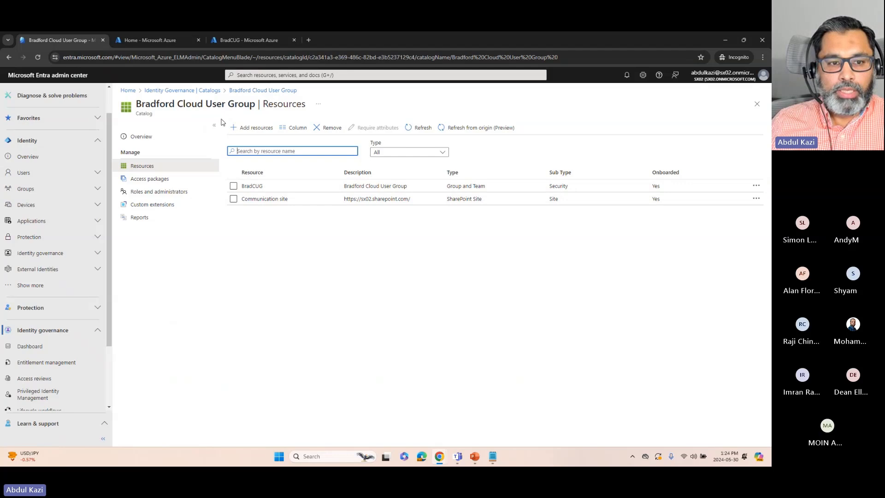
left_click_drag(137, 114, 159, 122)
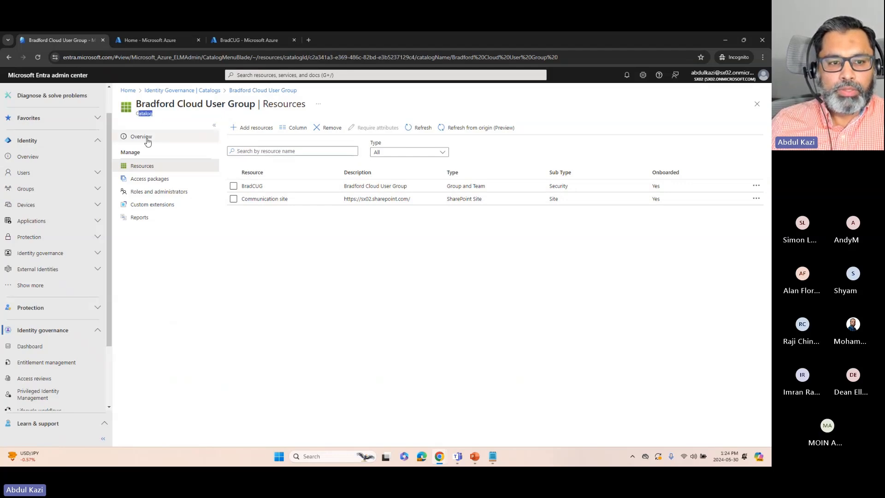
left_click(151, 182)
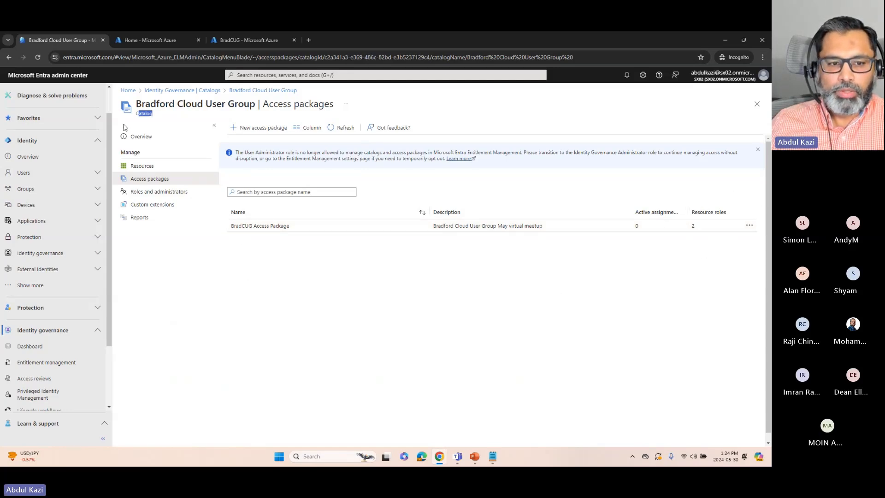
left_click(147, 167)
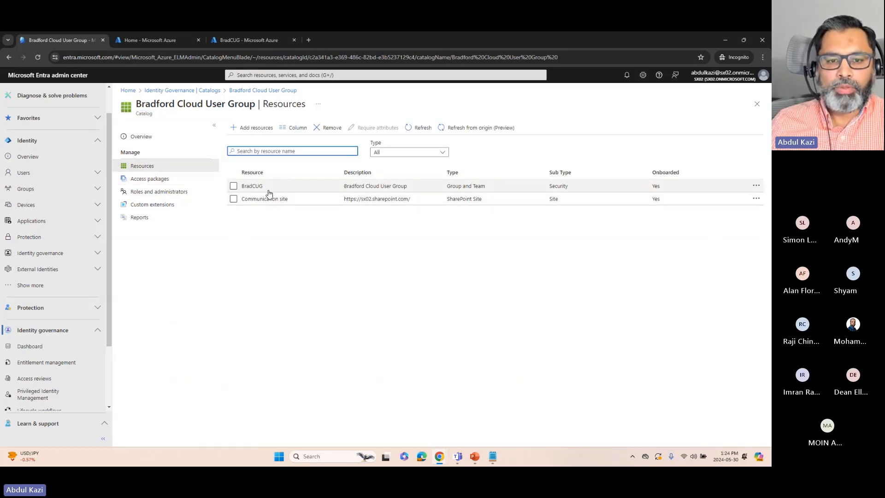
Open the BradCUG Access Package from the catalog and examine its resource roles
left_click(154, 180)
left_click(252, 226)
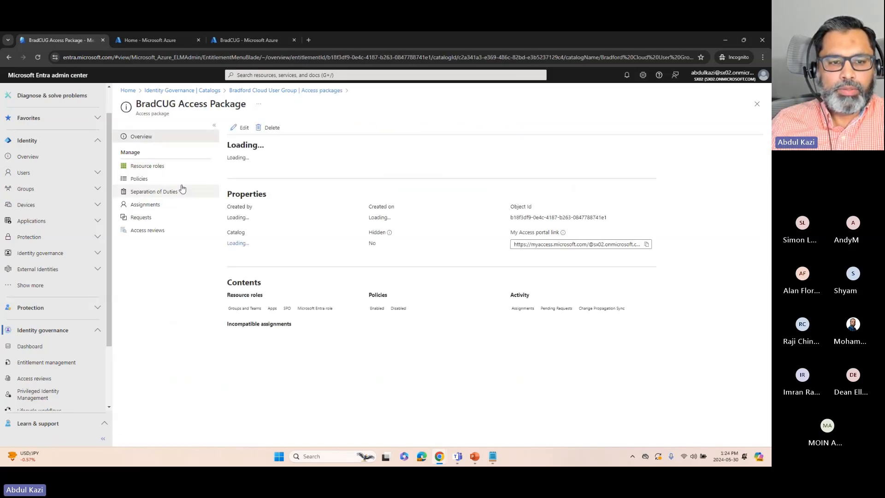
left_click(159, 168)
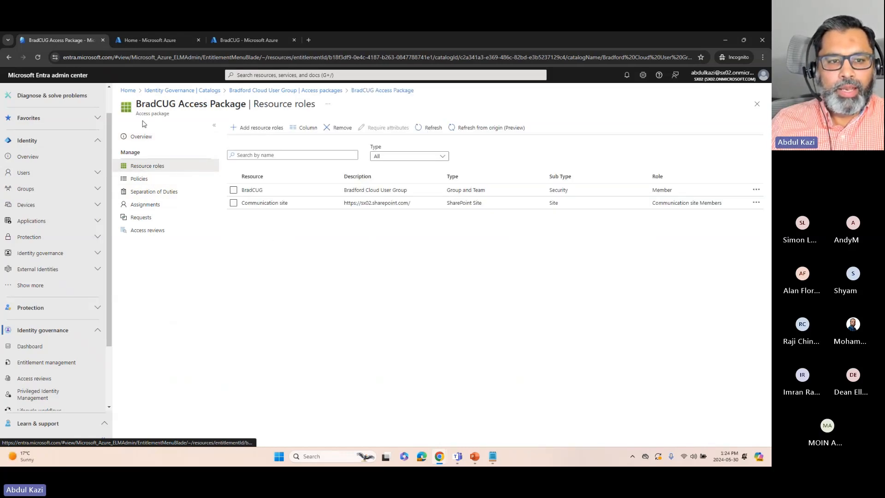
left_click_drag(135, 114, 177, 119)
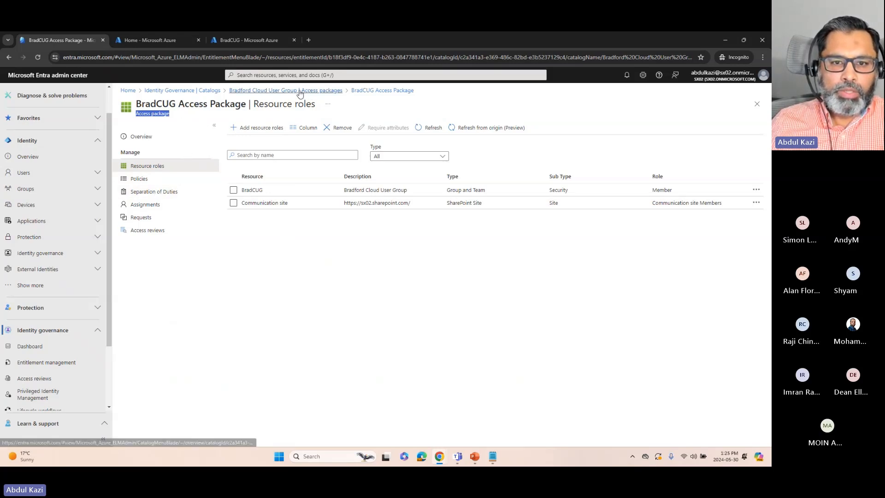
Add a directory user as catalog owner of the Bradford Cloud User Group catalog
left_click(250, 94)
left_click(149, 190)
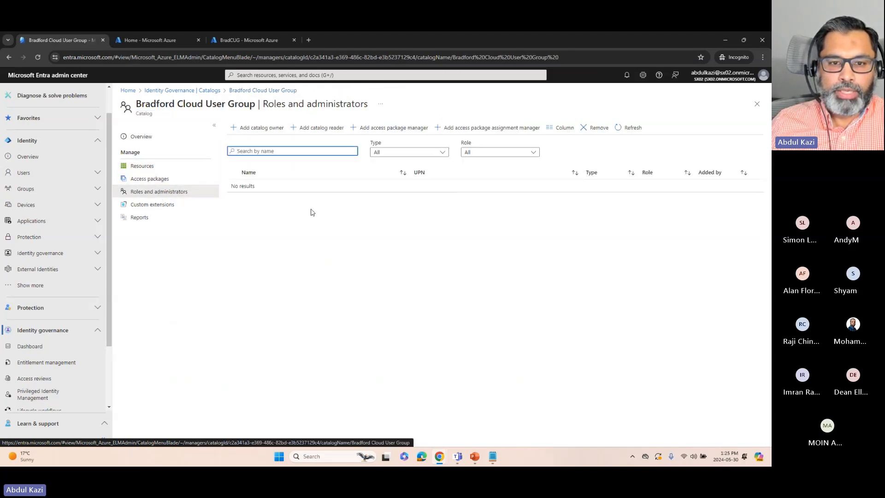
left_click(260, 131)
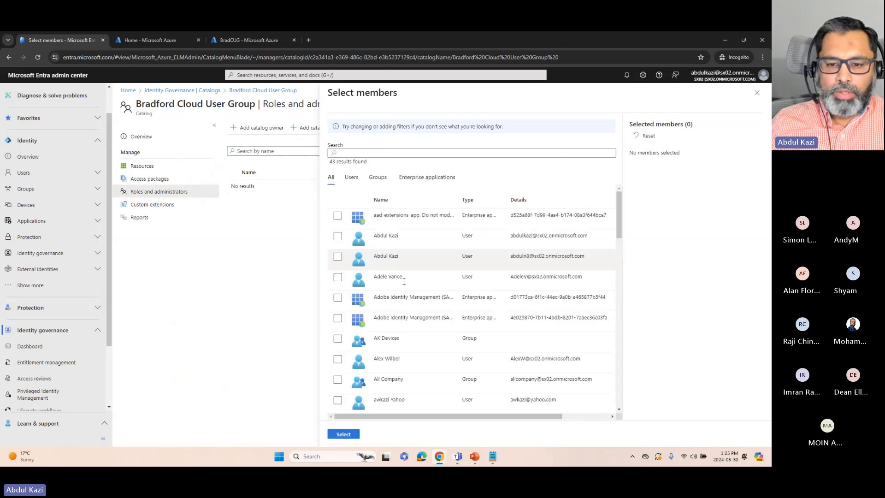
scroll(402, 276, "down", 8)
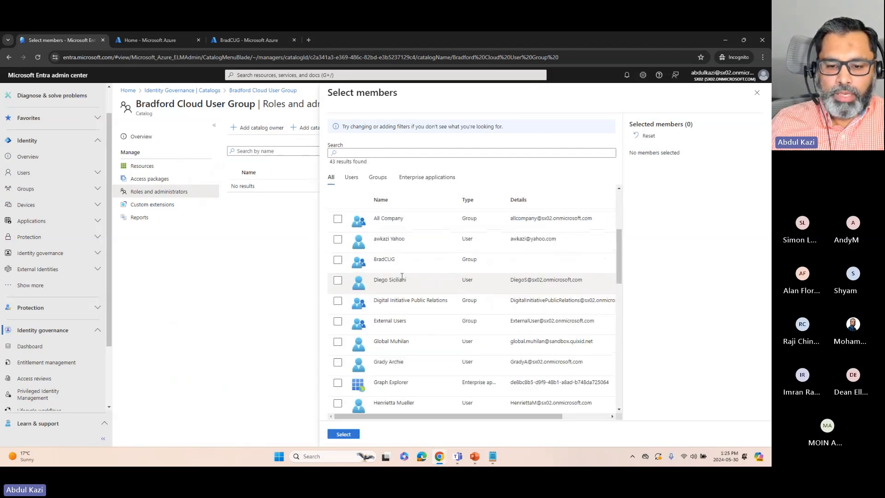
scroll(396, 263, "down", 1)
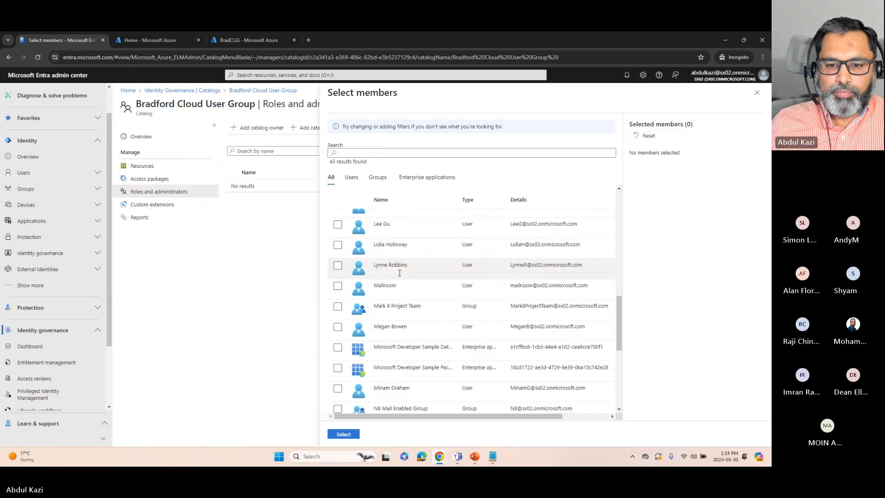
left_click(338, 225)
left_click(343, 434)
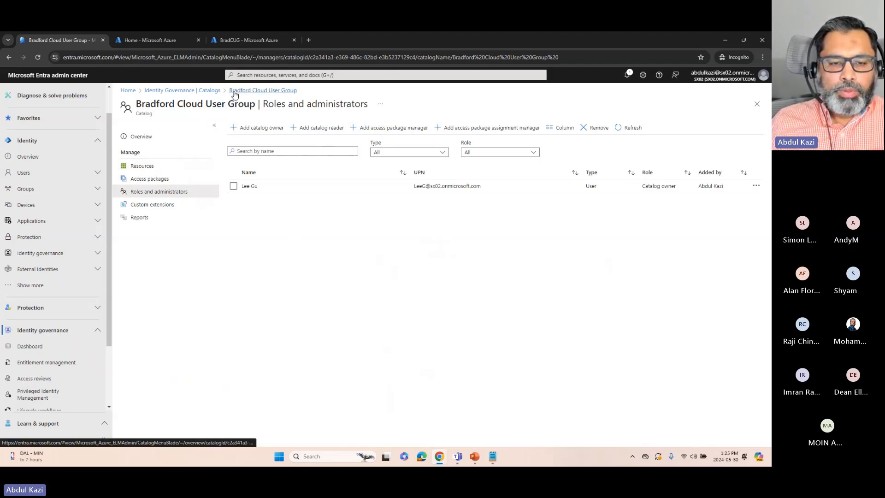
Open the BradCUG Access Package overview and highlight the My Access portal link label
left_click(159, 179)
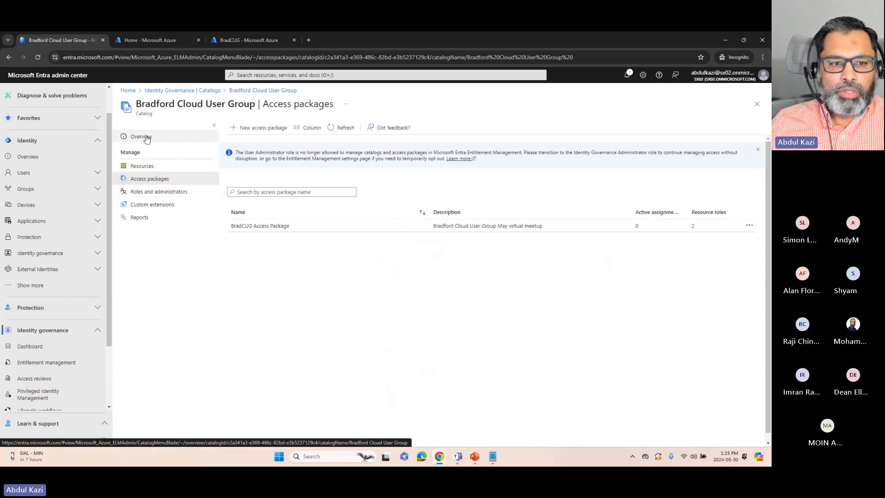
left_click(251, 227)
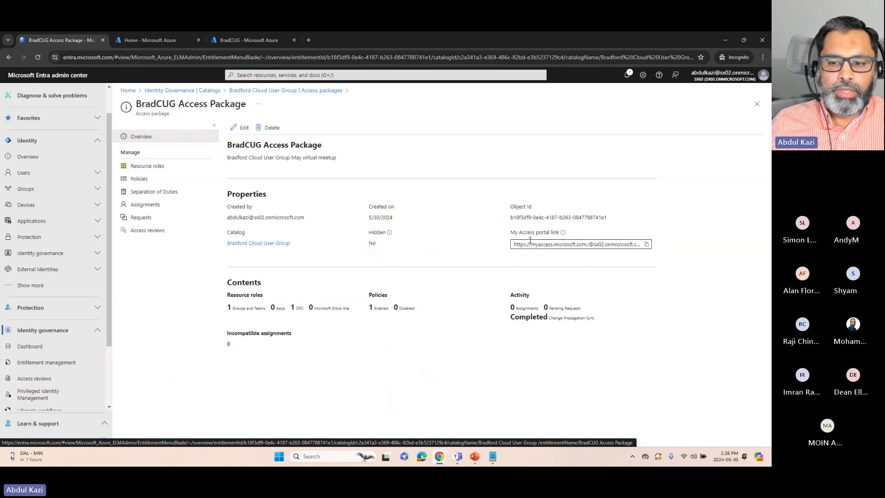
left_click_drag(512, 233, 559, 234)
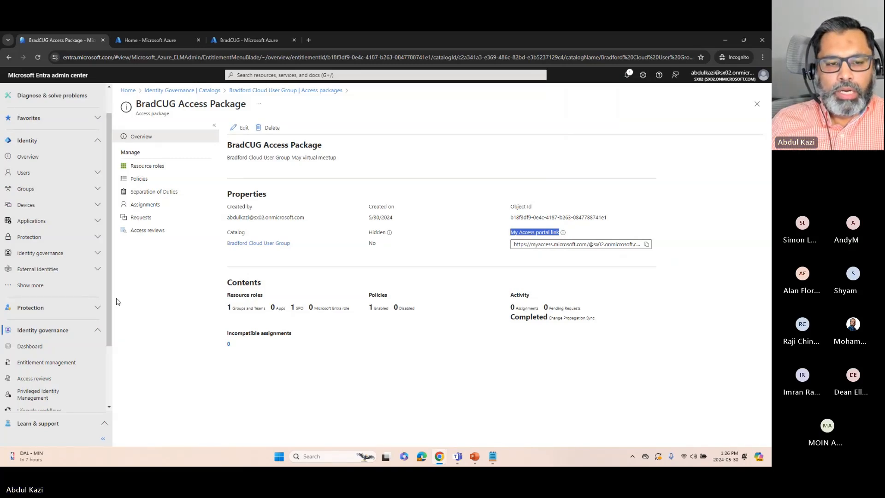
Start a new policy for the BradCUG Access Package and allow requests from all users not in the directory, including any new external users
left_click(139, 180)
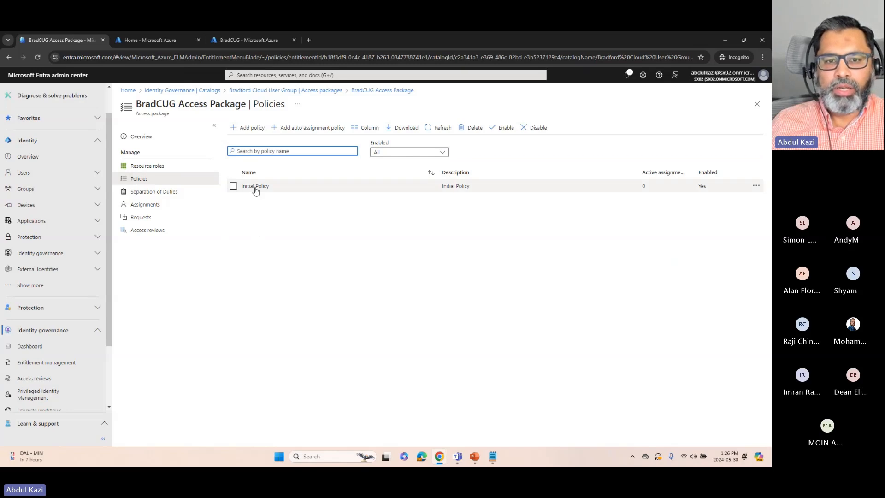
left_click(249, 129)
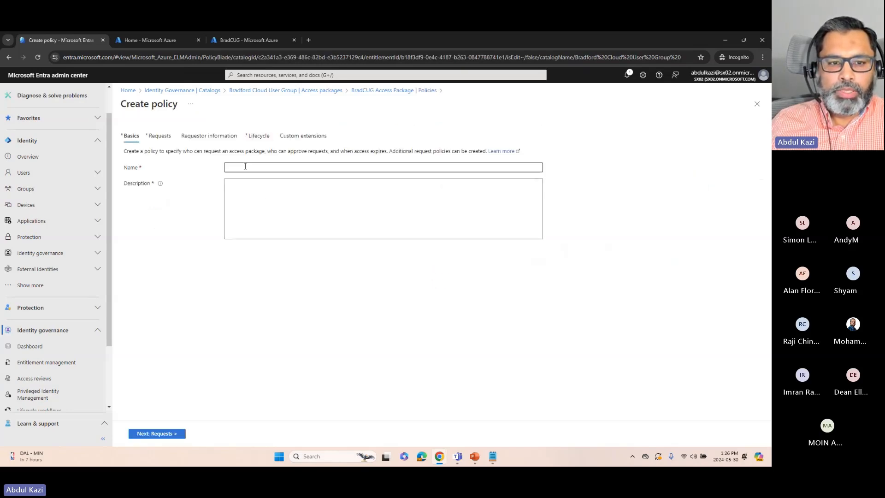
left_click(160, 137)
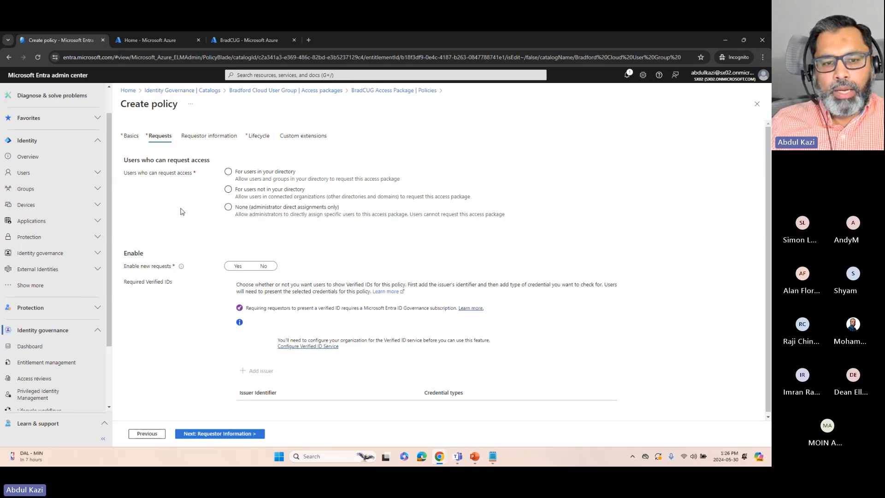
left_click(251, 175)
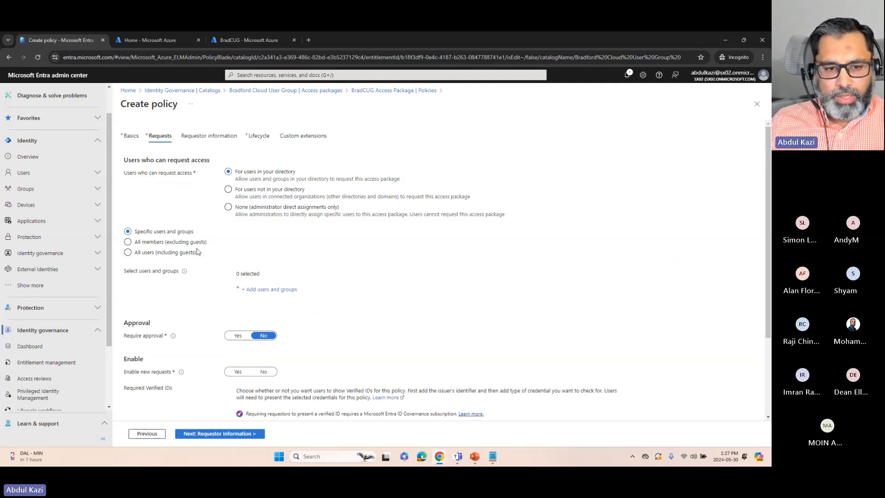
left_click(229, 189)
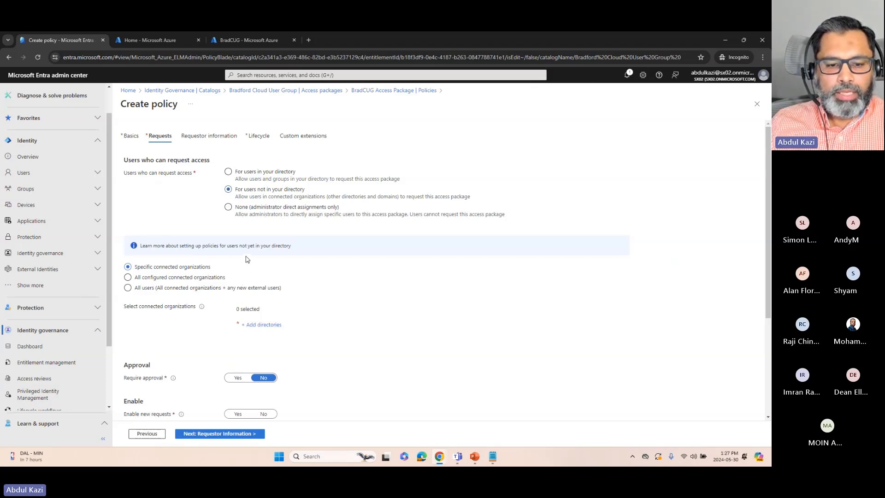
left_click(178, 289)
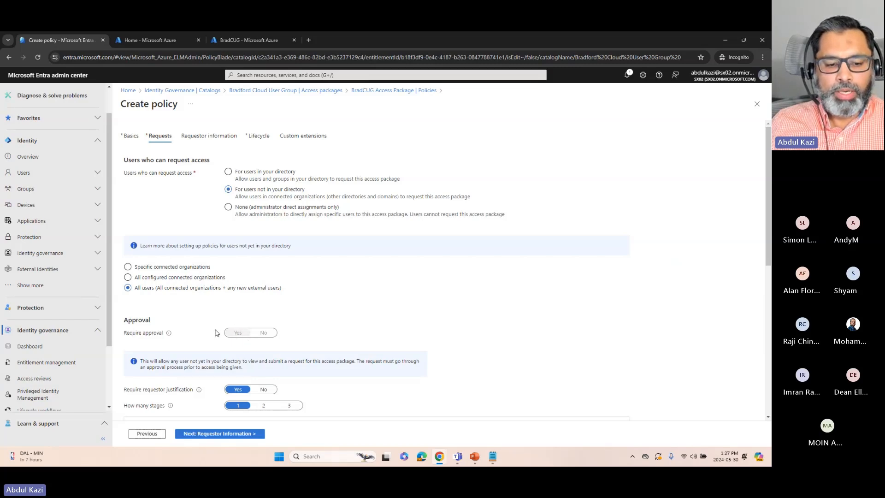
Set Require requestor justification to No in the new policy's approval settings
scroll(215, 330, "down", 1)
scroll(214, 330, "down", 3)
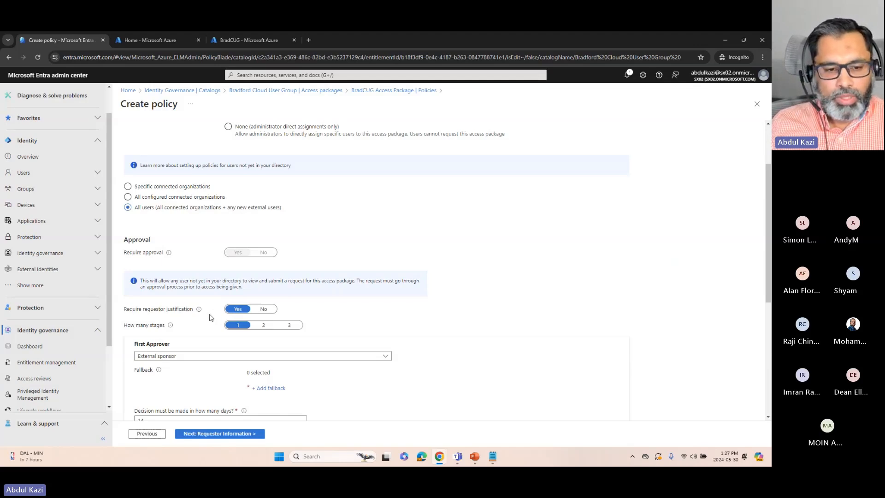
mouse_move(198, 308)
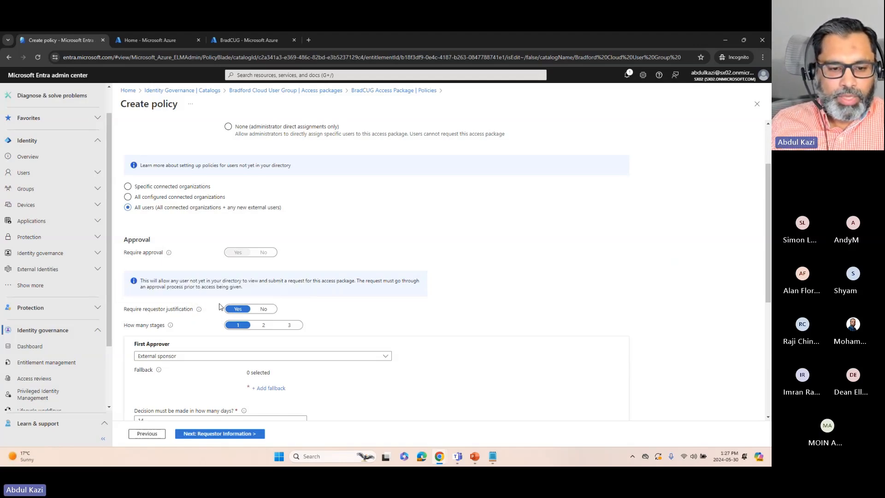
left_click(263, 309)
mouse_move(171, 326)
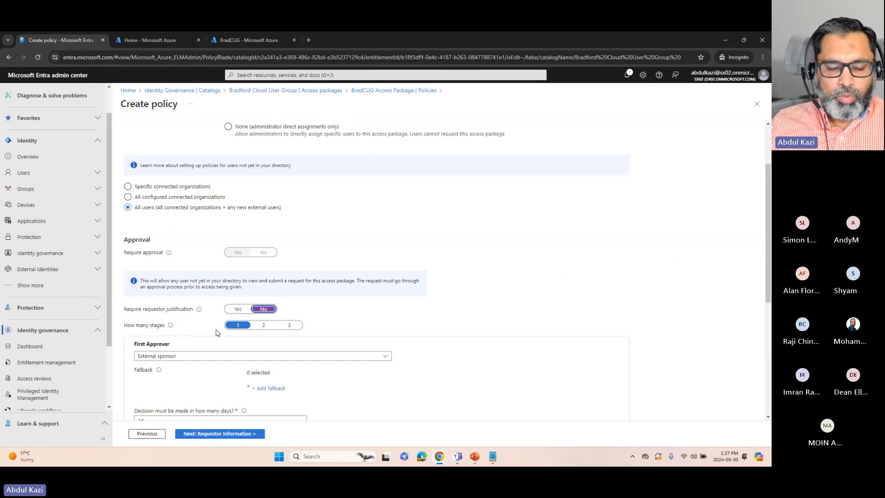
Keep one approval stage for the new policy and assign a specific directory user as the first approver
left_click(288, 325)
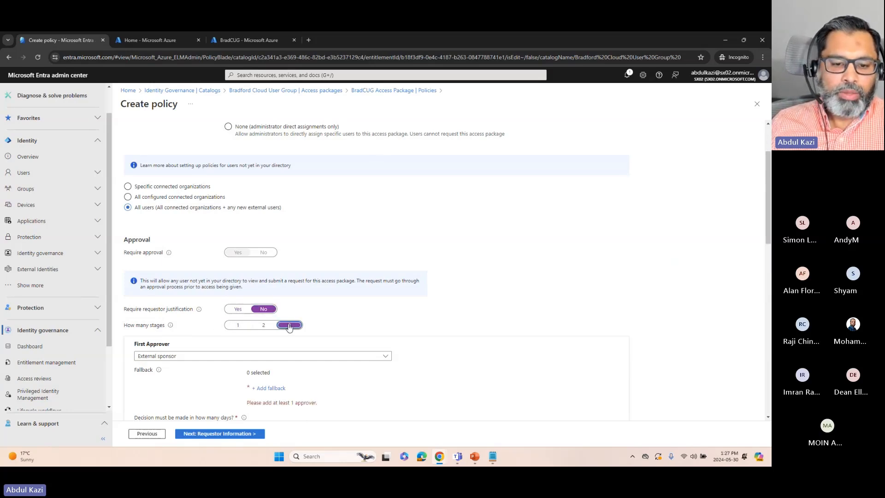
left_click(239, 326)
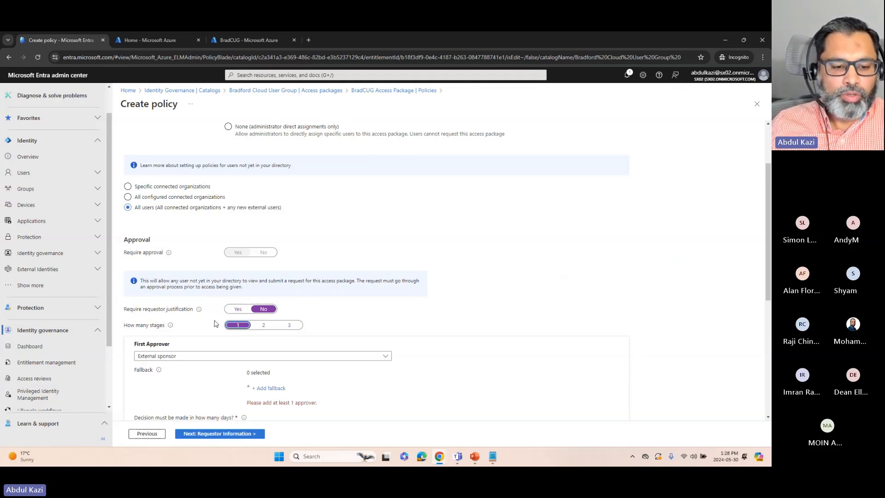
scroll(213, 323, "down", 2)
left_click(202, 276)
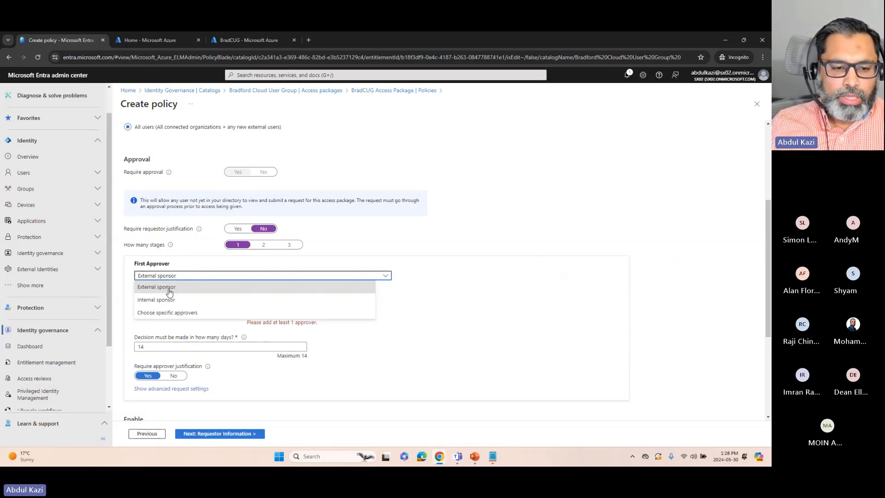
left_click(191, 331)
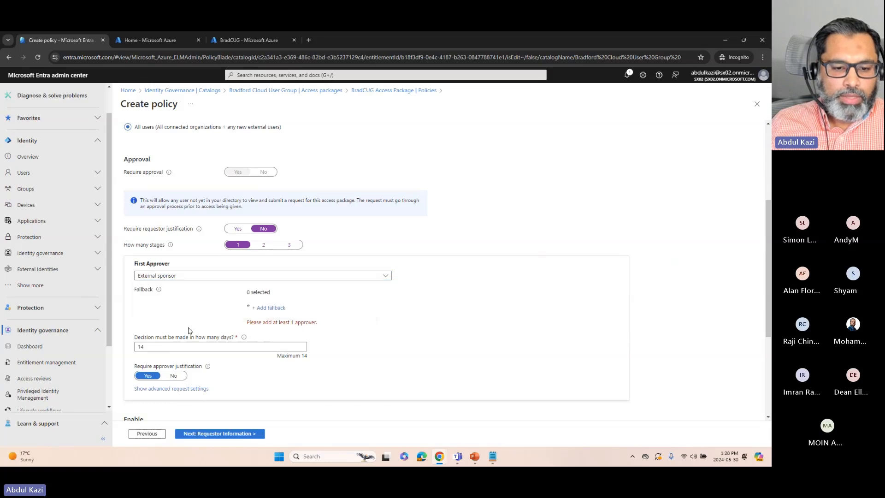
left_click(152, 276)
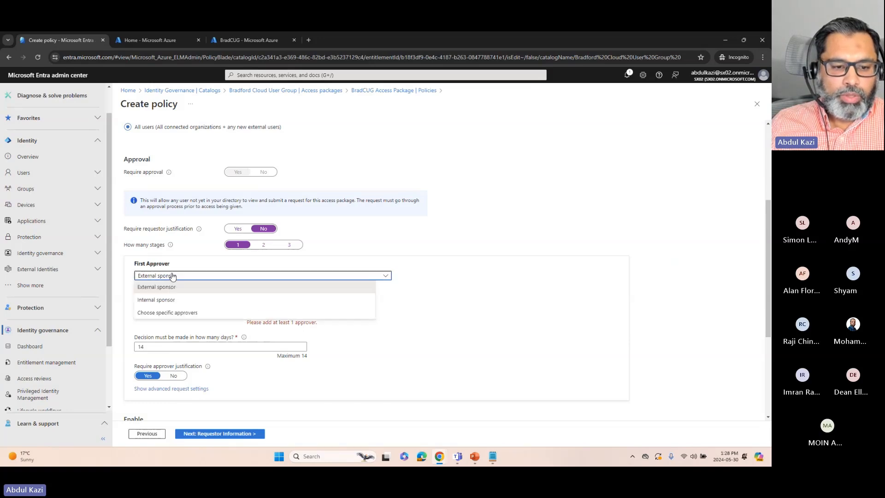
left_click(174, 310)
left_click(272, 308)
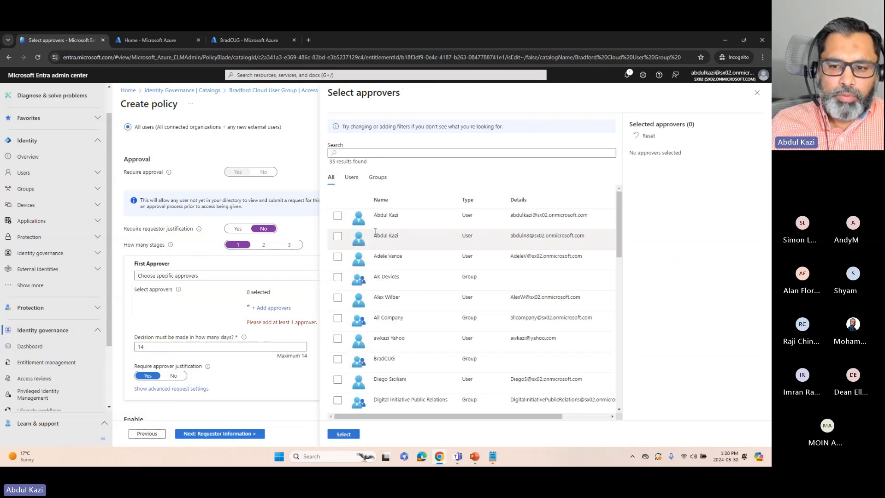
left_click(337, 215)
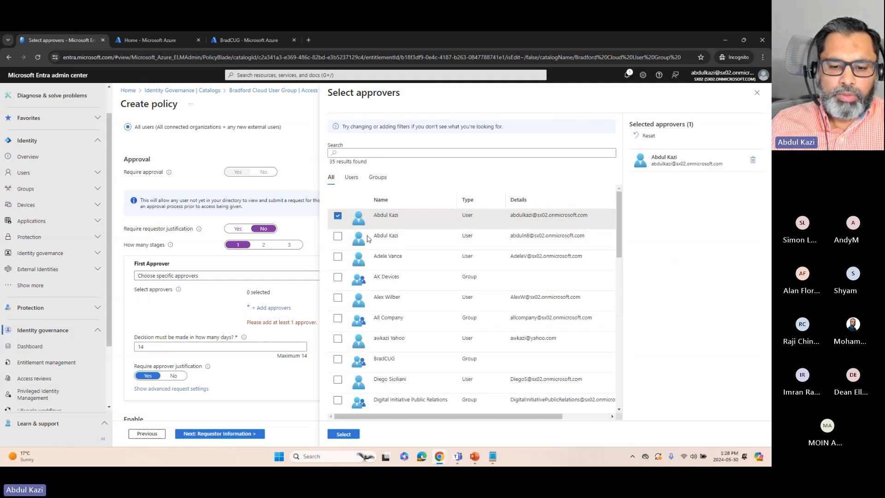
left_click(343, 433)
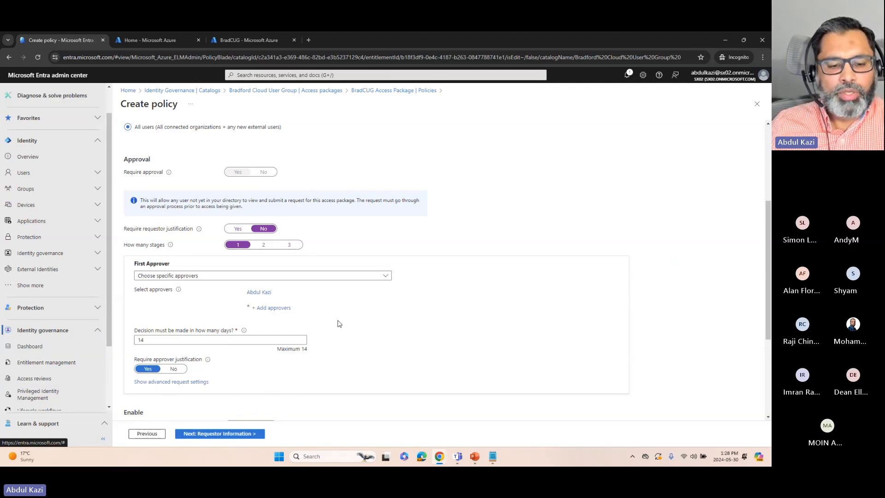
Enable new requests for the policy and restrict who can request access to None (administrator direct assignments only)
scroll(337, 324, "down", 3)
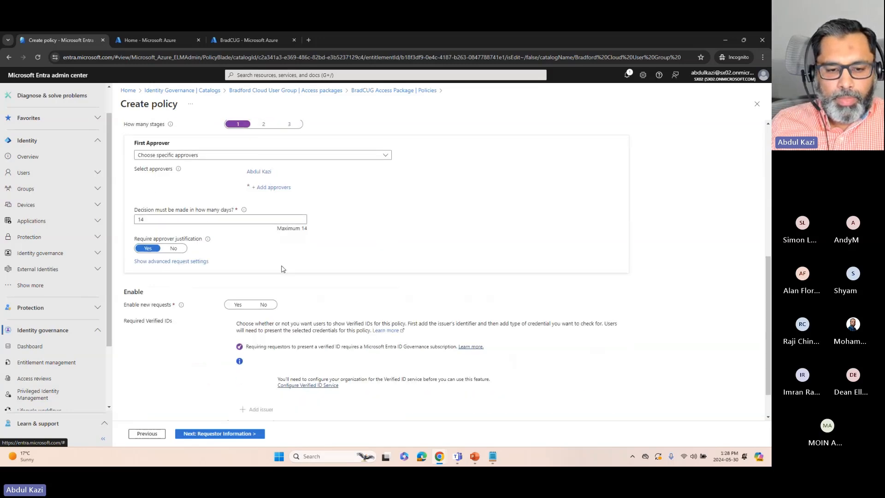
left_click(235, 306)
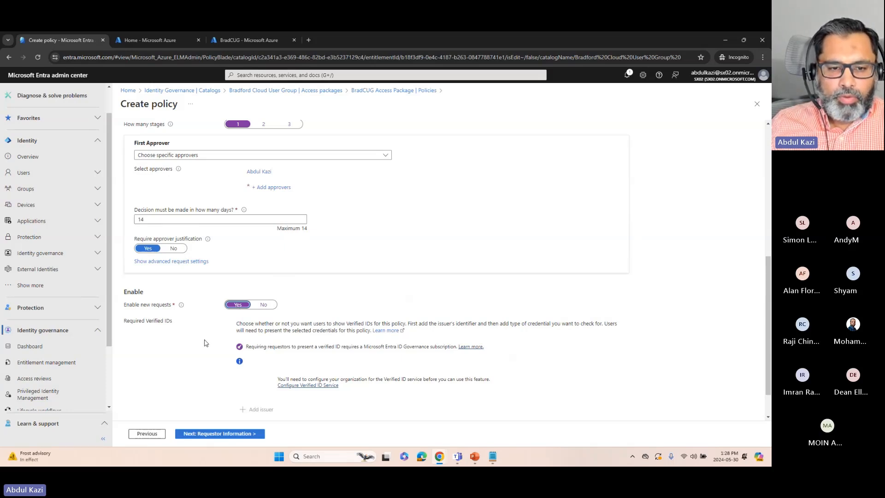
scroll(239, 277, "up", 8)
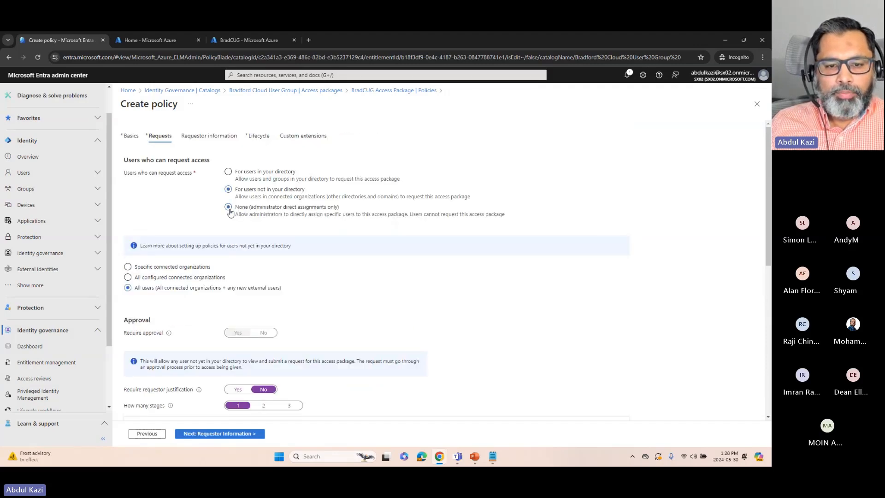
left_click_drag(229, 210, 203, 217)
left_click(204, 216)
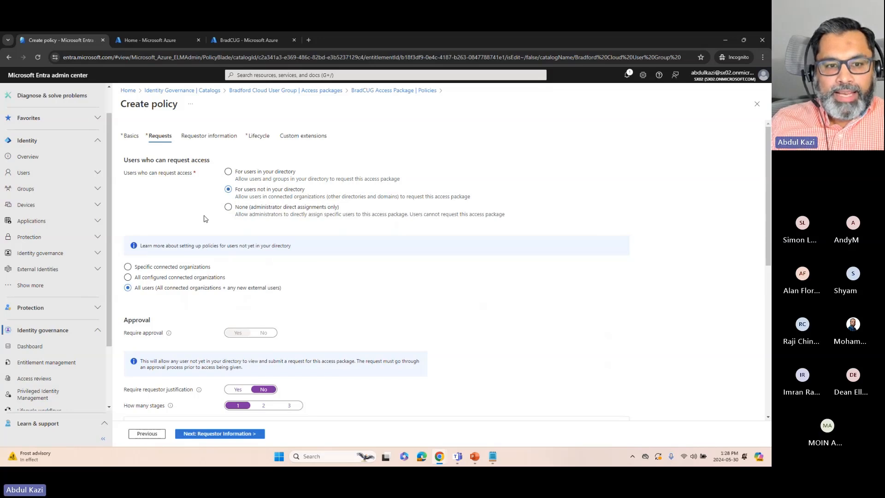
left_click(229, 209)
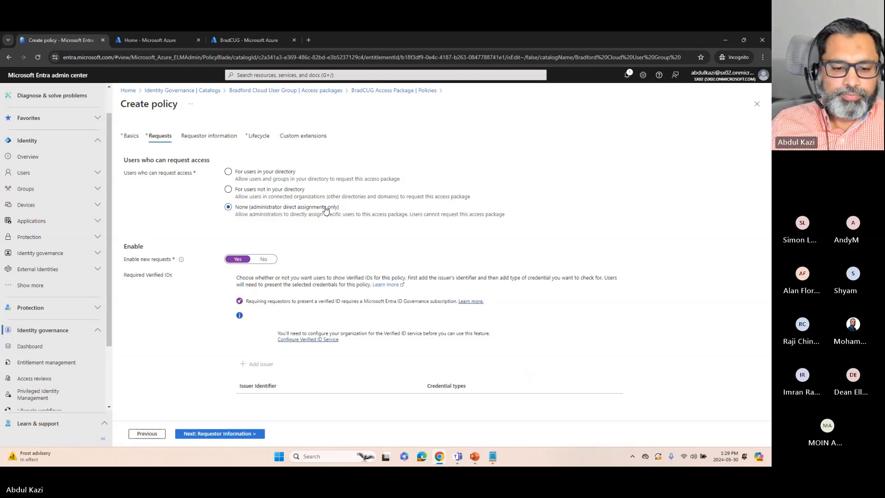
Go to the policy's lifecycle settings and try each assignment expiration option, ending with On date
left_click(231, 437)
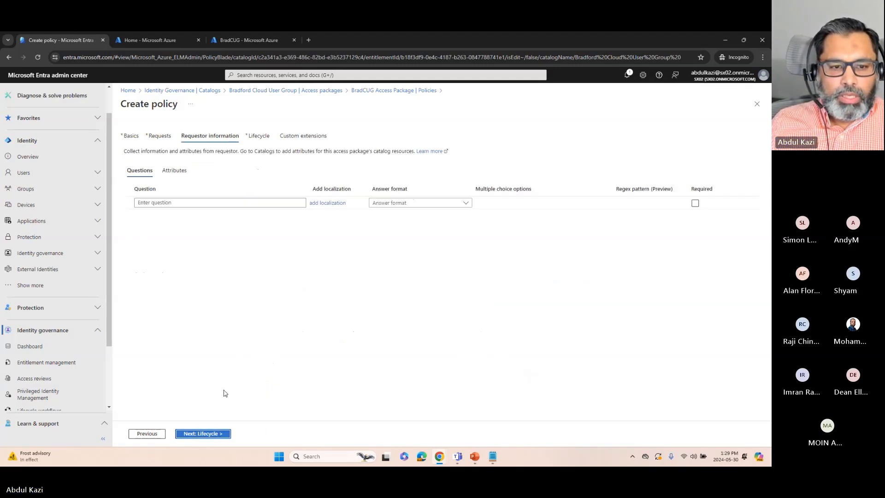
left_click(217, 432)
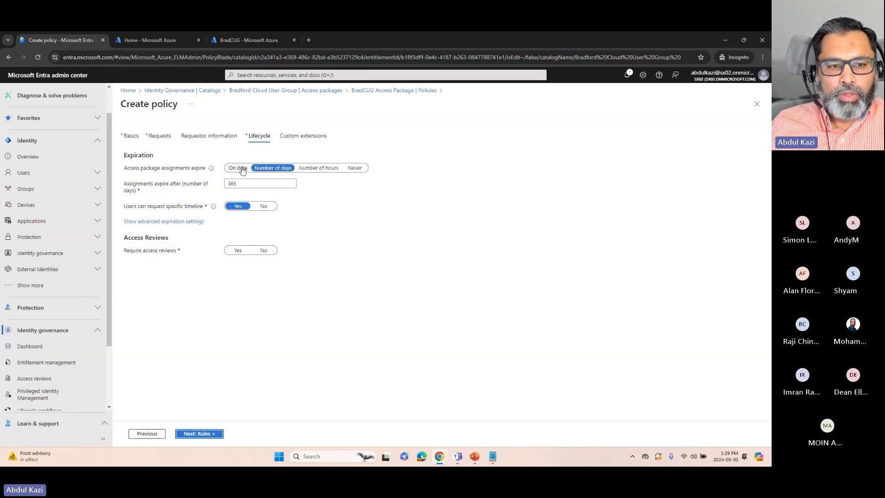
mouse_move(210, 172)
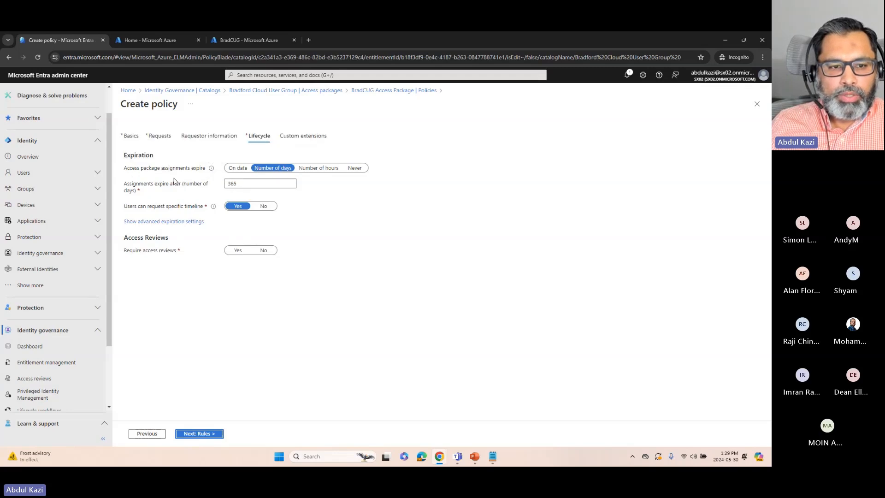
left_click(236, 169)
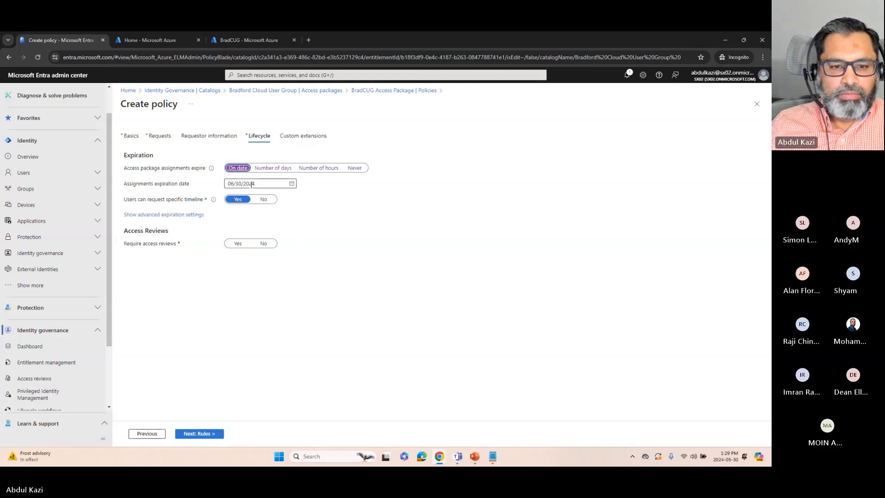
left_click(276, 170)
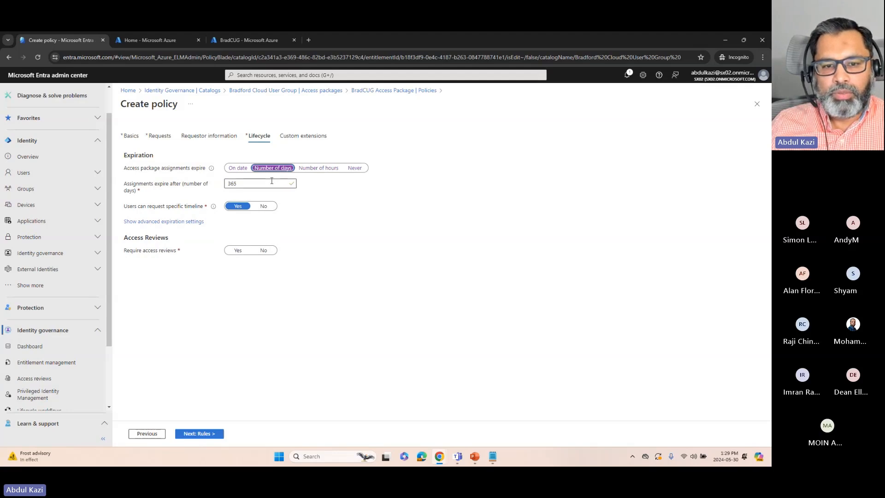
left_click(308, 170)
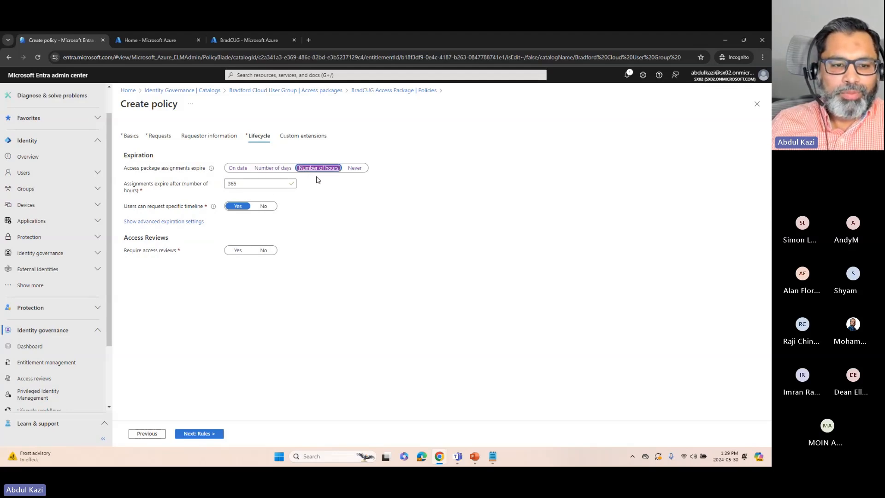
left_click(356, 169)
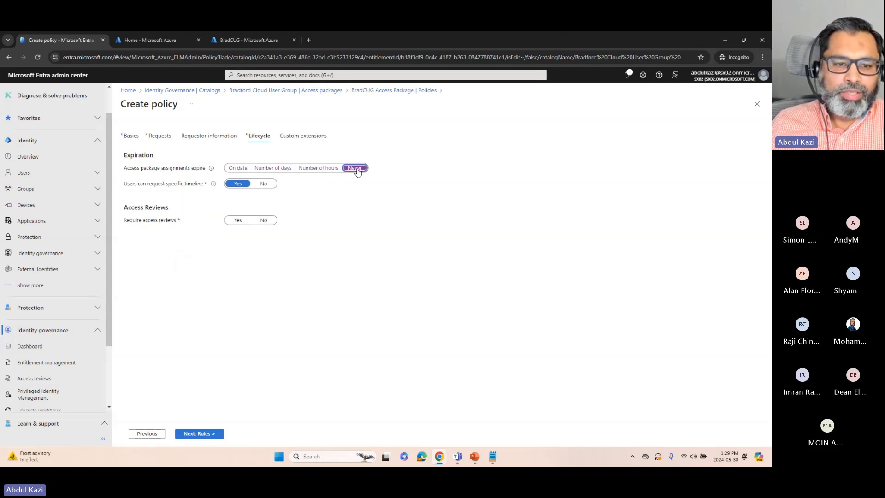
left_click(238, 168)
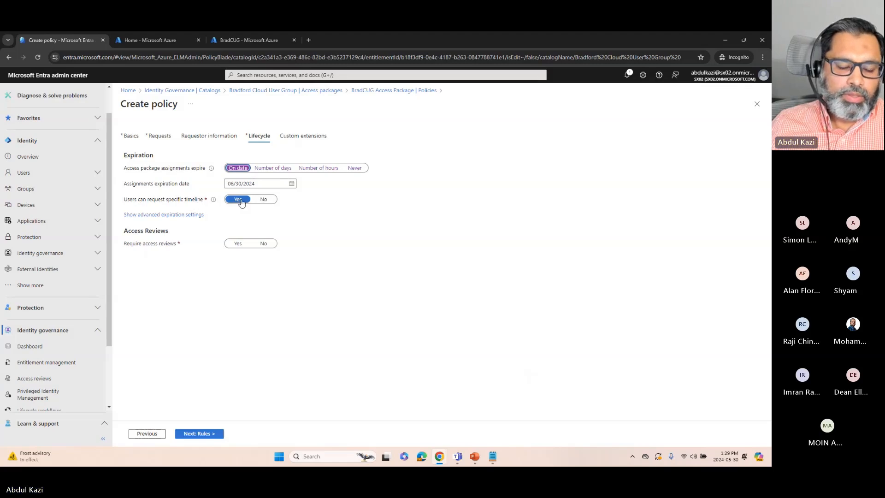
Allow users to extend access in the advanced expiration settings, and set access package assignments to never expire
left_click(191, 215)
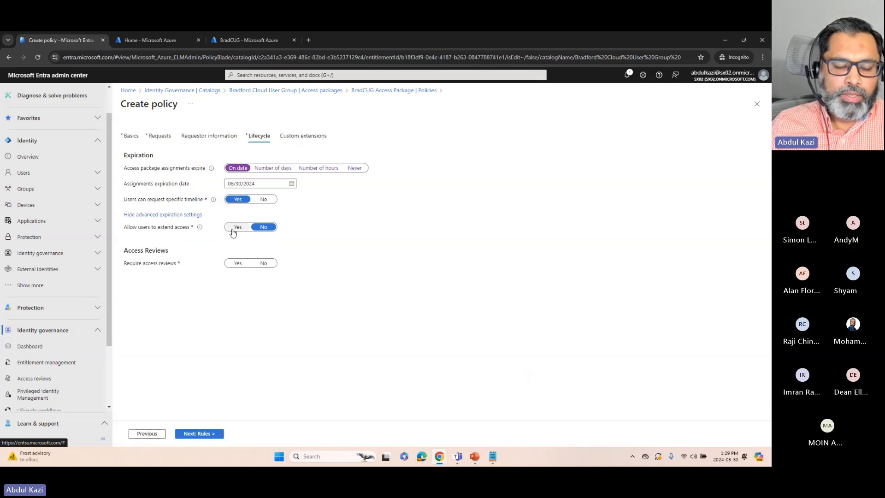
left_click(235, 228)
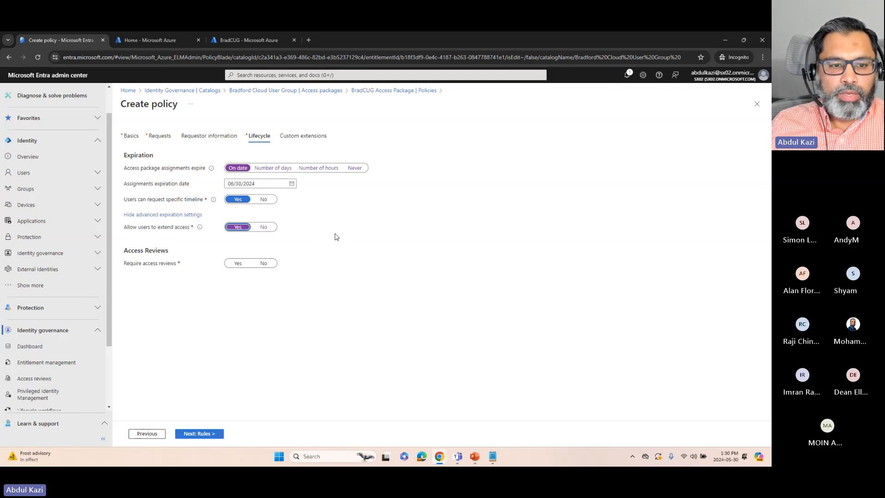
left_click(352, 168)
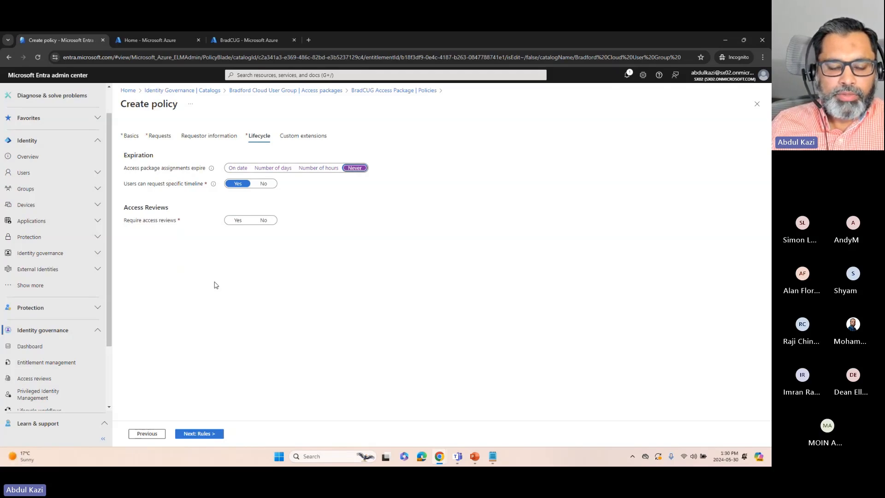
Require access reviews with a specific directory user as reviewer, and close the new policy without creating it
left_click(236, 221)
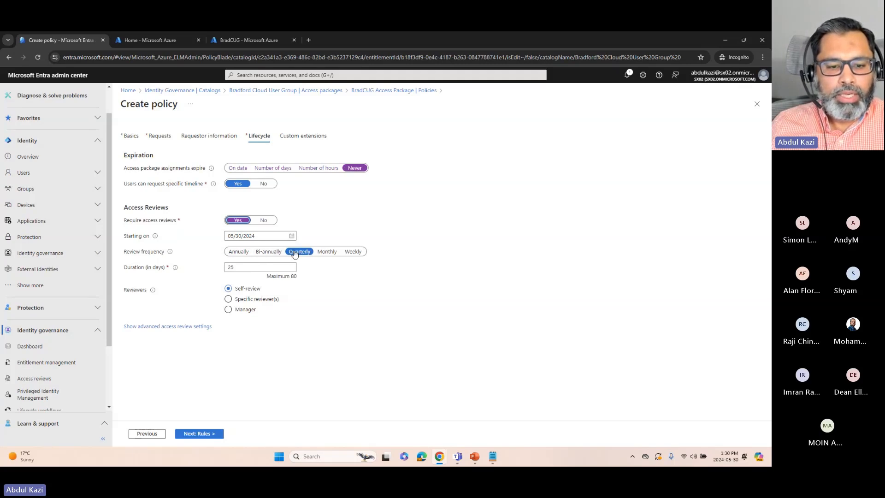
left_click(251, 300)
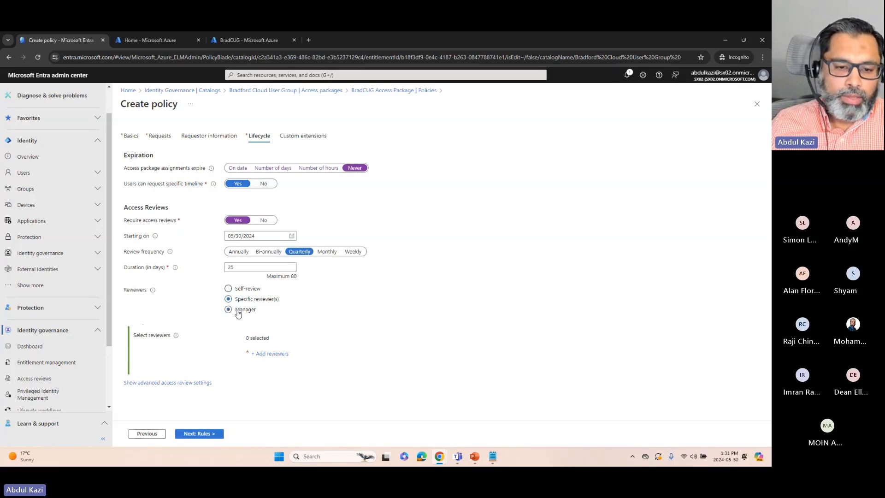
left_click(238, 312)
left_click(237, 302)
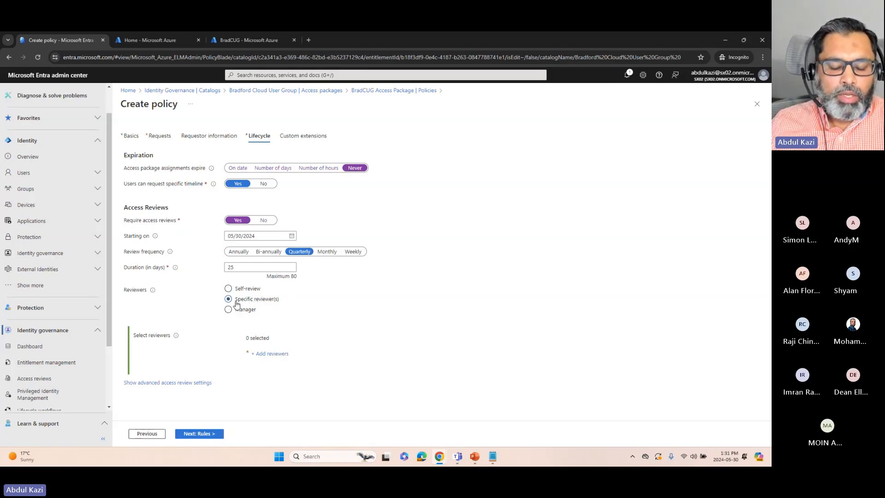
left_click(272, 354)
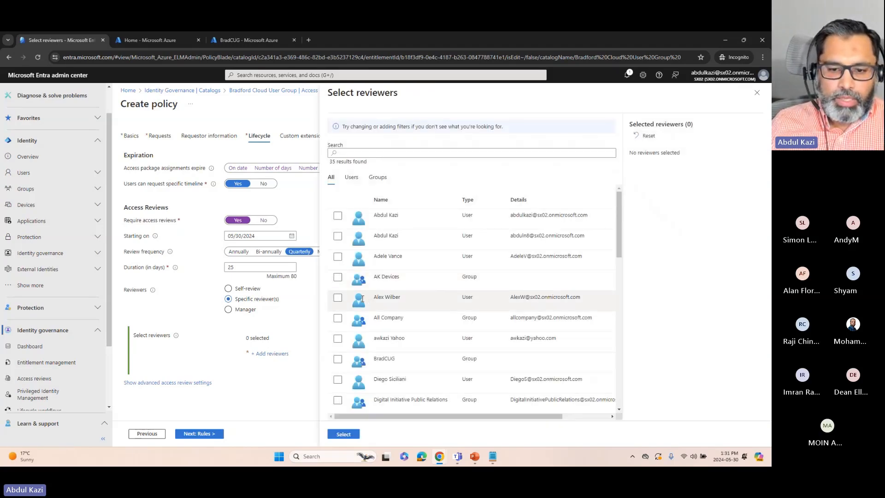
left_click(338, 216)
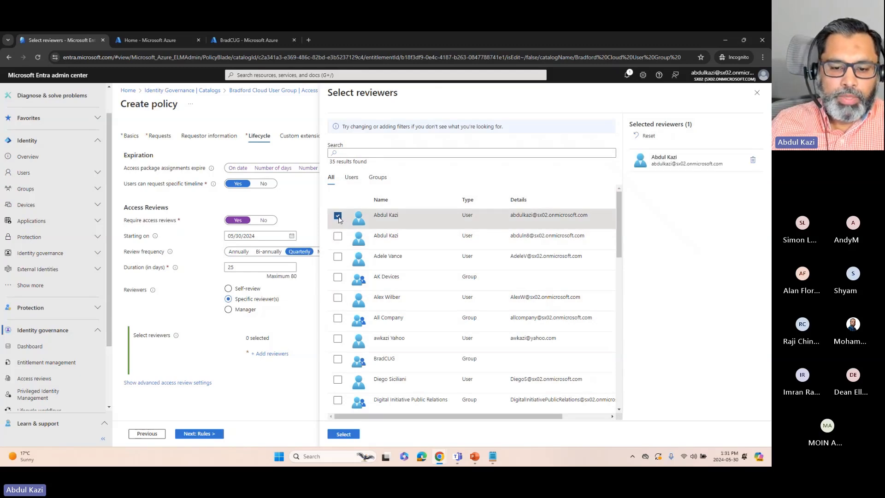
left_click(350, 434)
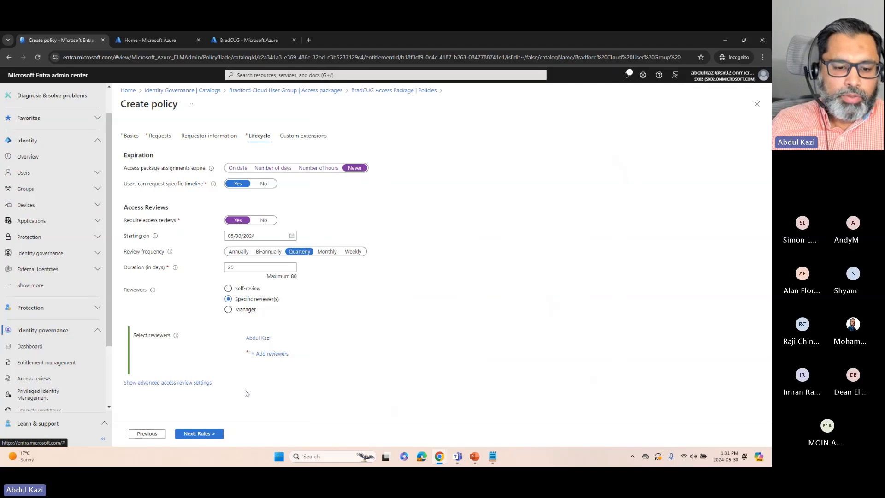
left_click(217, 434)
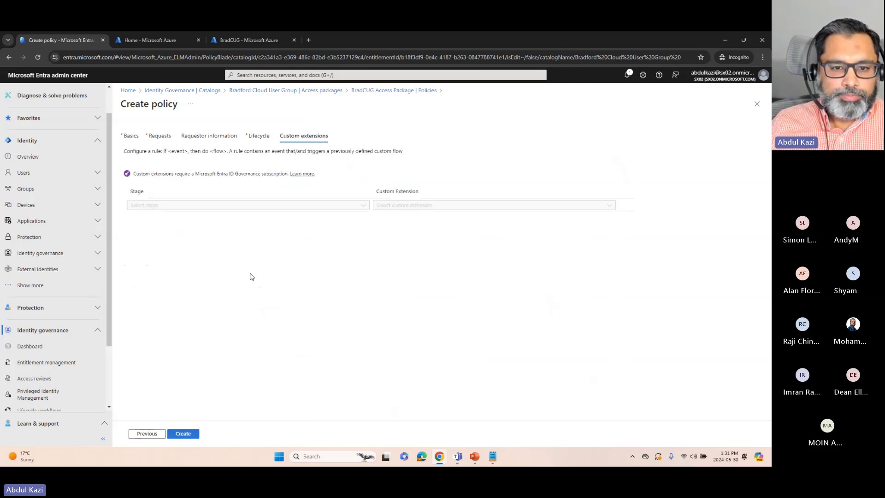
left_click(757, 105)
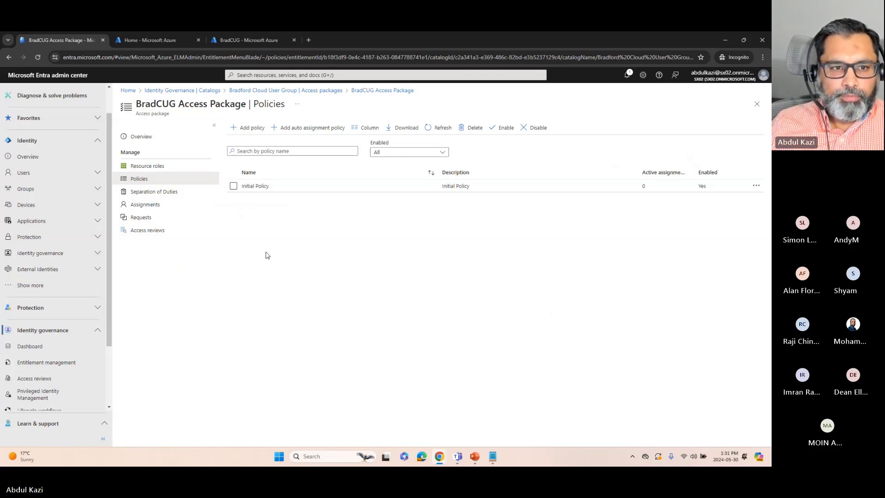
View the assignments and requests of the BradCUG Access Package, and switch to Microsoft Edge
left_click(139, 206)
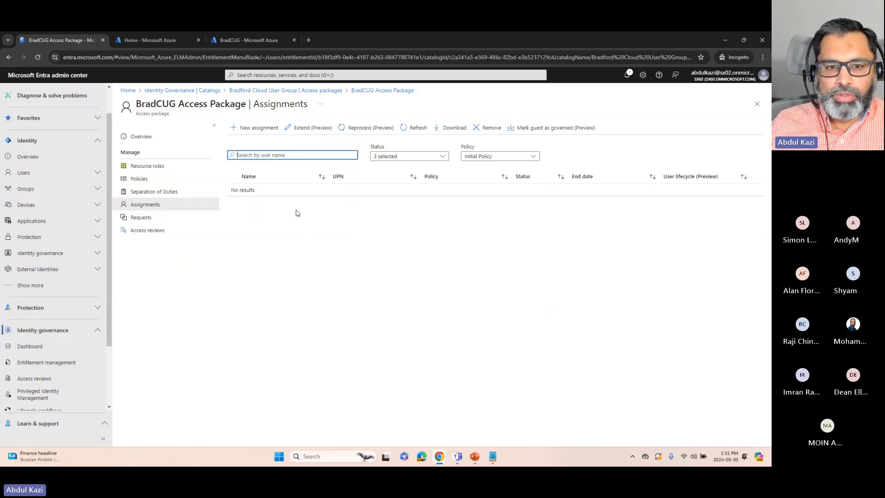
left_click(141, 217)
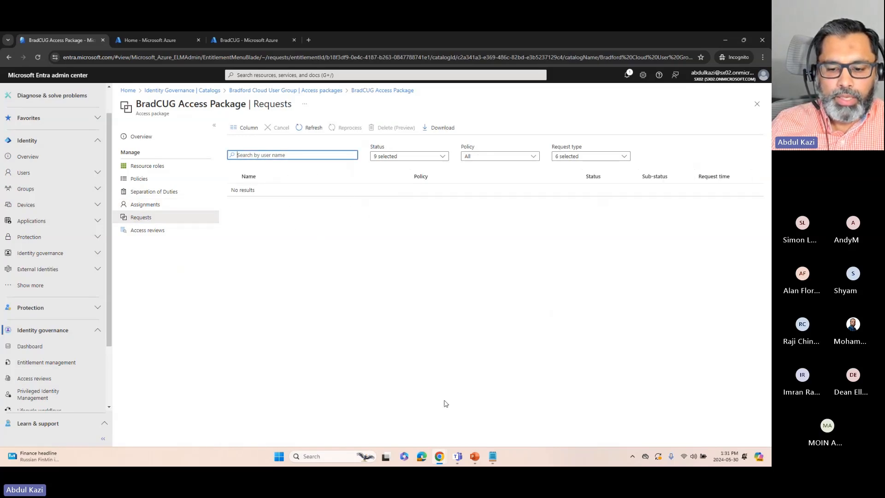
left_click(422, 460)
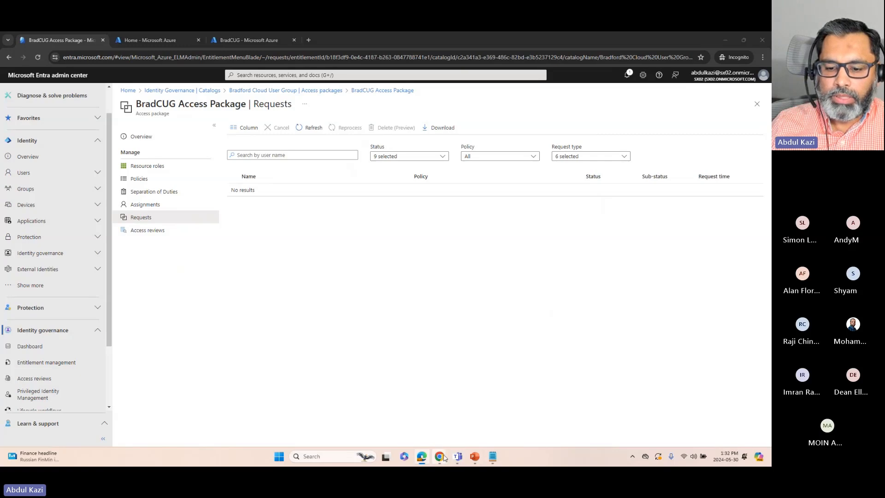
Switch to Google Chrome, copy the temporary email address from Temp Mail, and move its window out of view
mouse_move(439, 456)
left_click(463, 420)
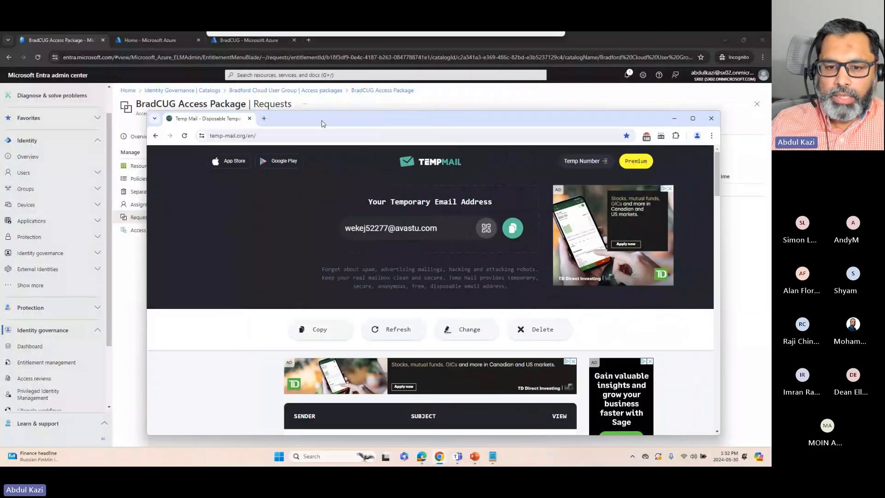
left_click(405, 217)
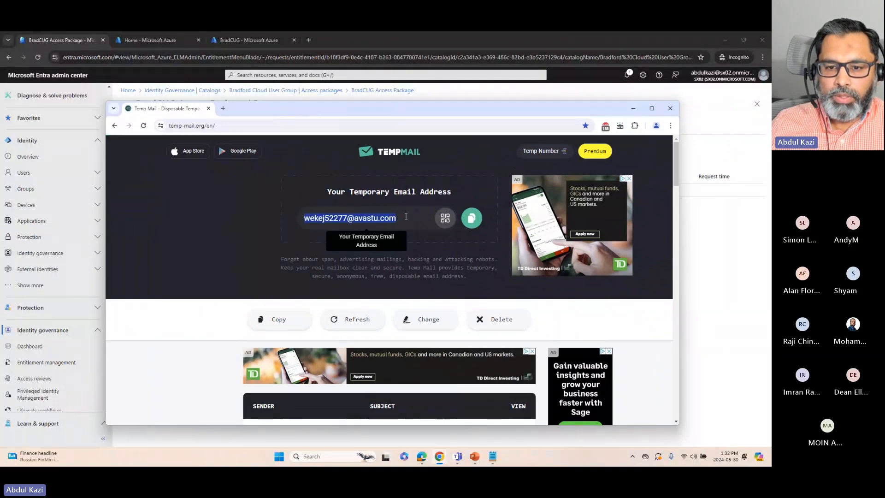
right_click(377, 215)
left_click(401, 224)
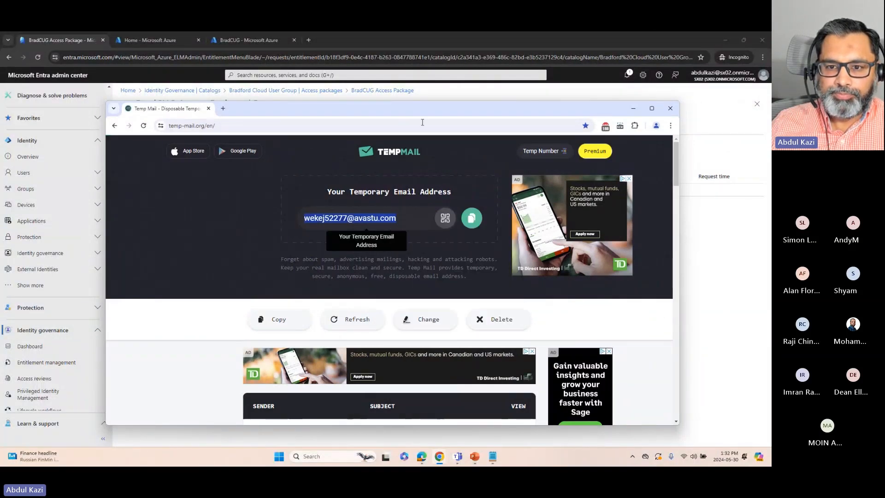
left_click_drag(399, 109, 770, 111)
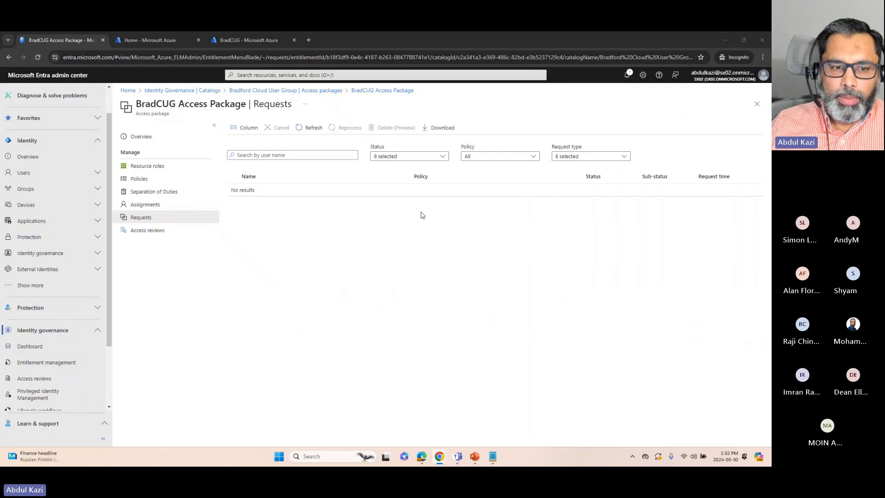
Start a new assignment for the BradCUG Access Package and select Initial Policy as its policy
left_click(147, 205)
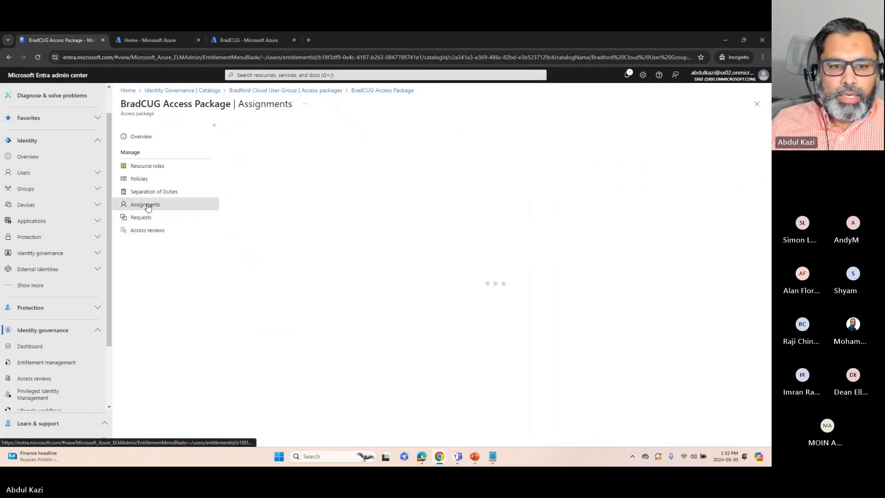
left_click(251, 129)
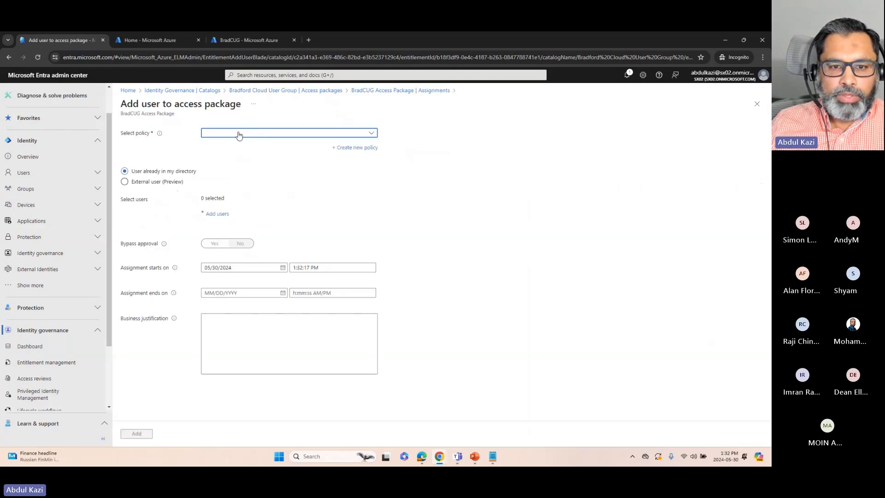
left_click(239, 134)
left_click(239, 161)
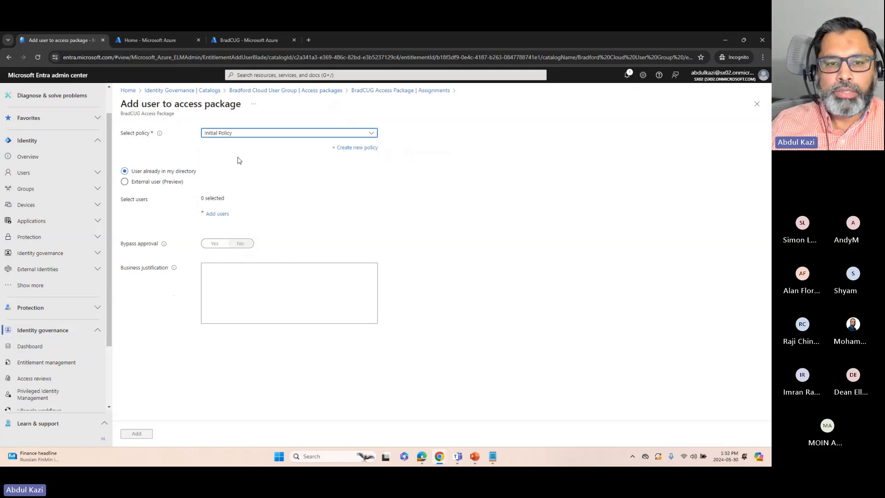
left_click(235, 134)
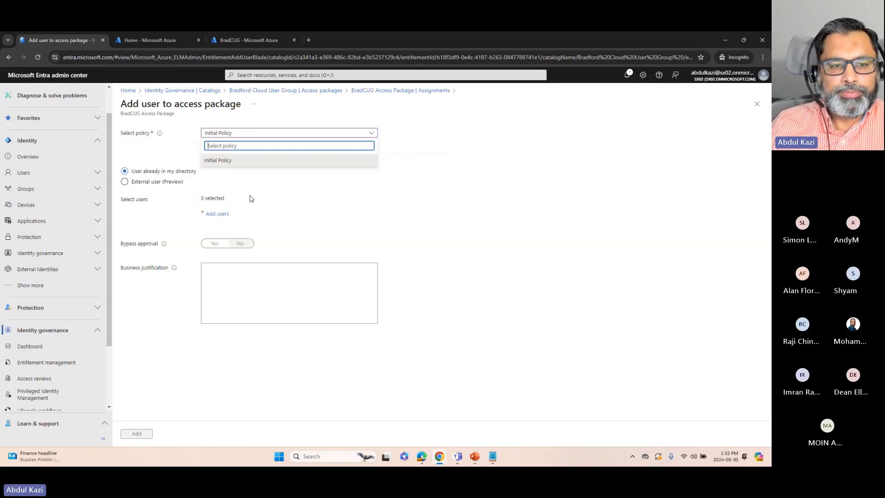
left_click(160, 154)
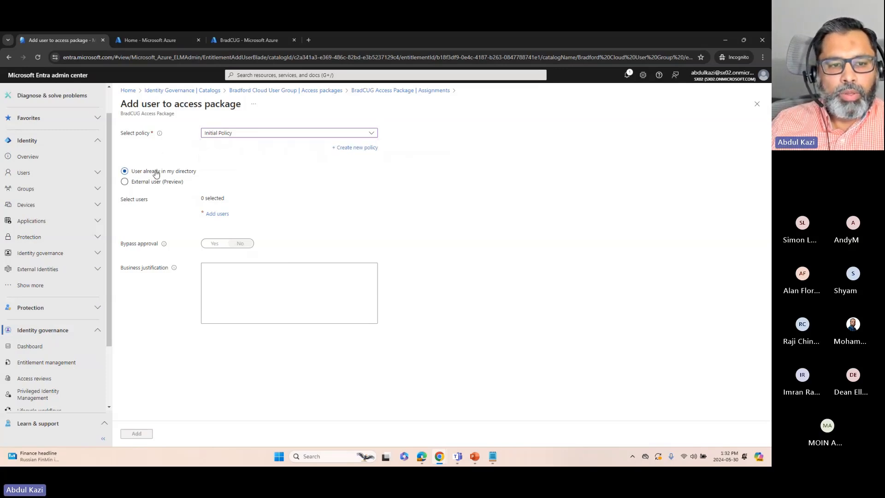
View the directory users available for the assignment and close the user selection without choosing anyone
left_click(159, 185)
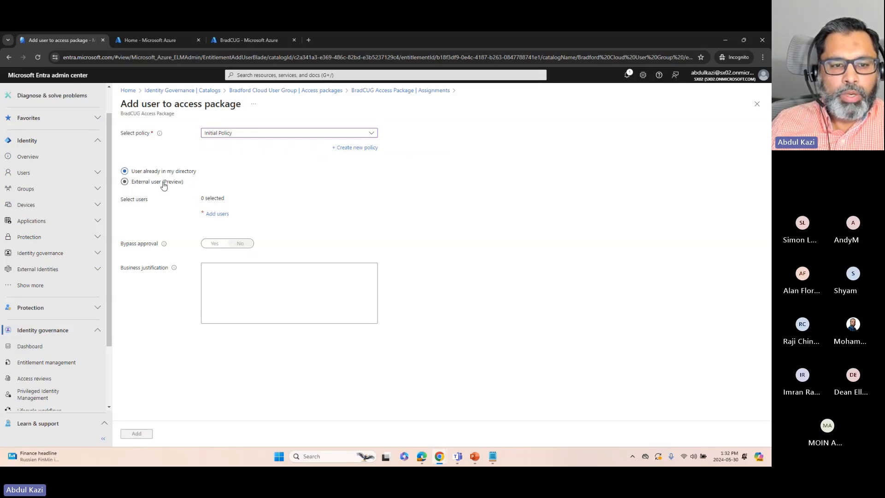
left_click(220, 214)
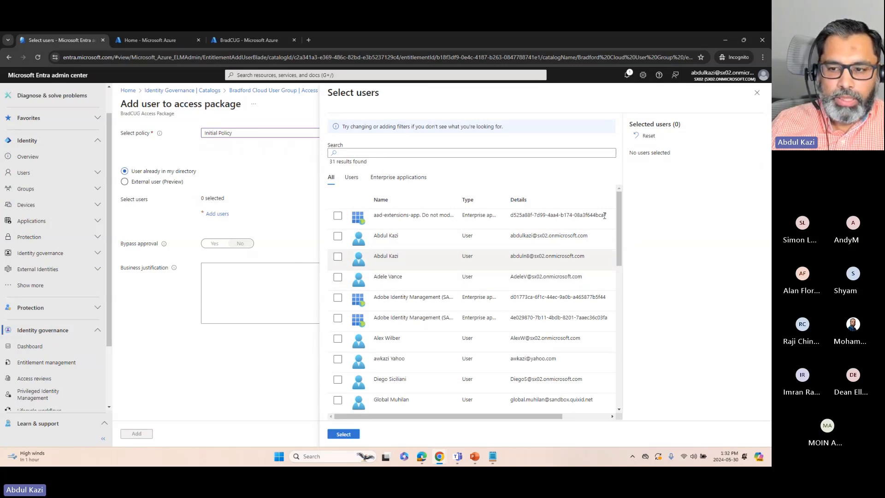
left_click(758, 93)
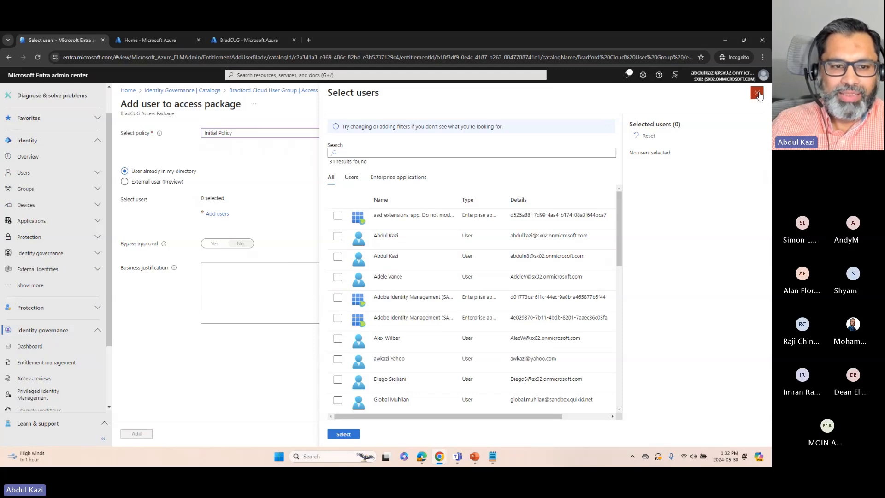
Assign the access package to an external user, using the copied temporary email address, and add the assignment
left_click(125, 182)
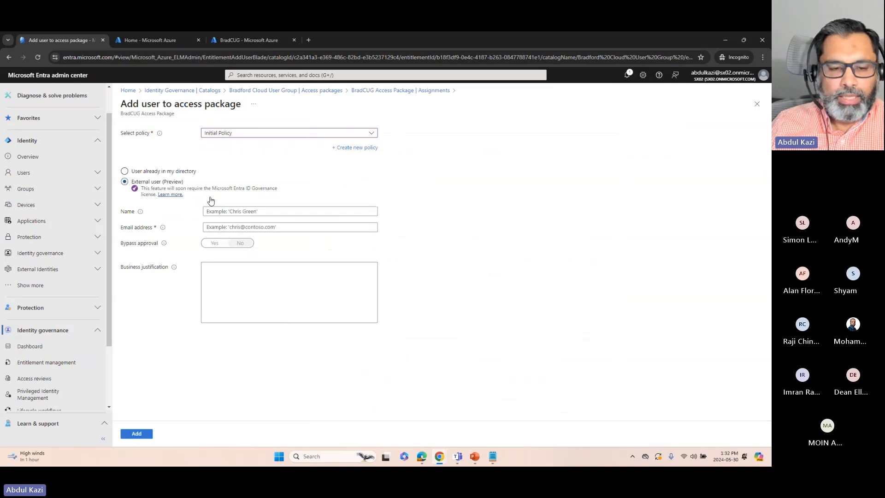
left_click(213, 229)
right_click(212, 231)
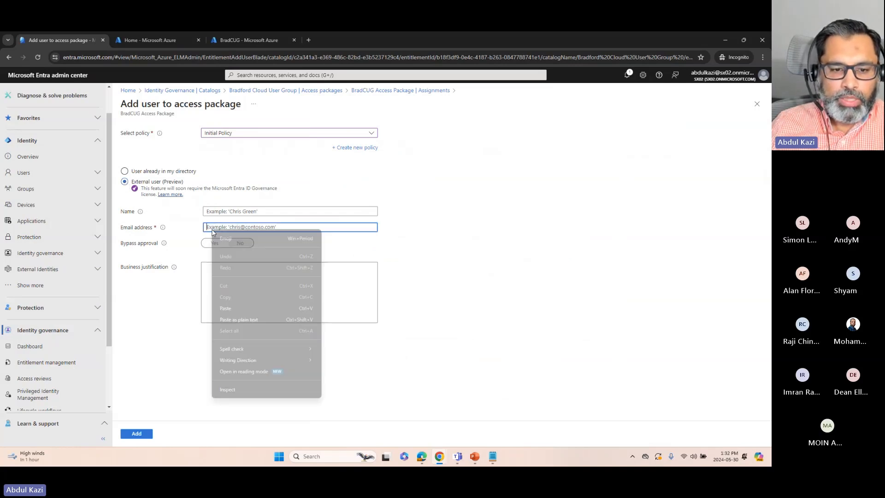
left_click(226, 309)
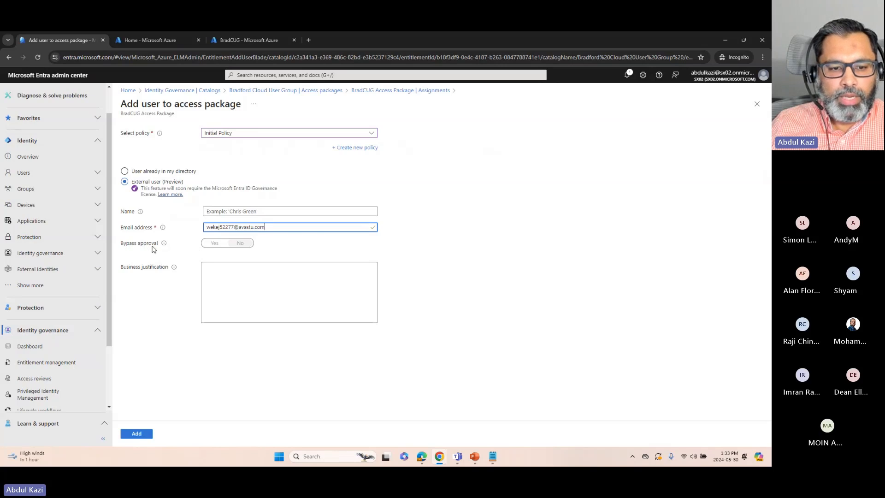
left_click(240, 244)
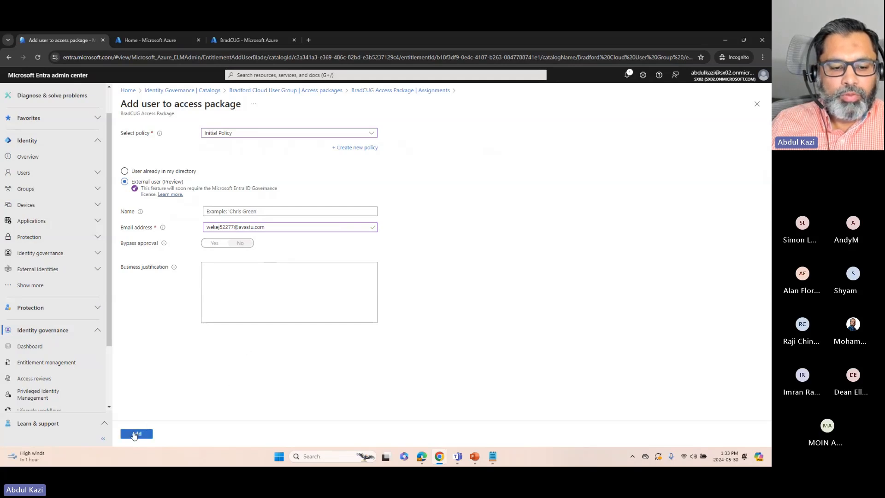
left_click(135, 434)
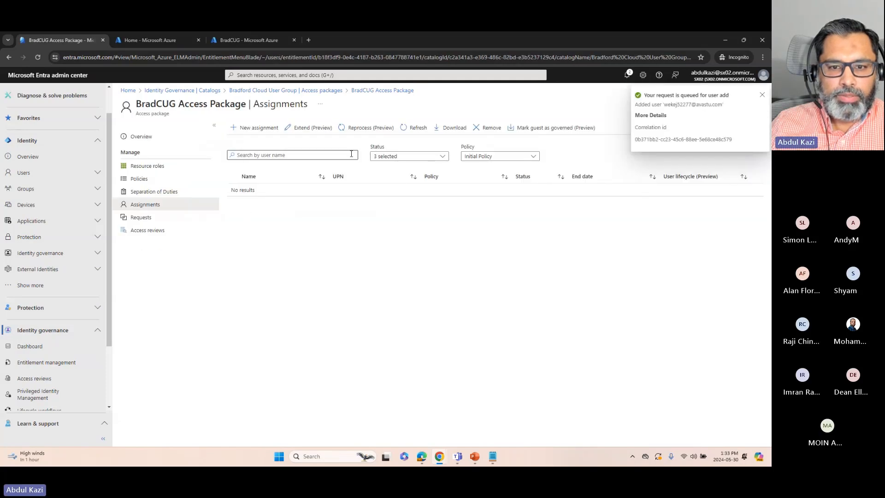
Refresh the access package's assignments and its requests to check the delivery status of the new assignment
left_click(414, 129)
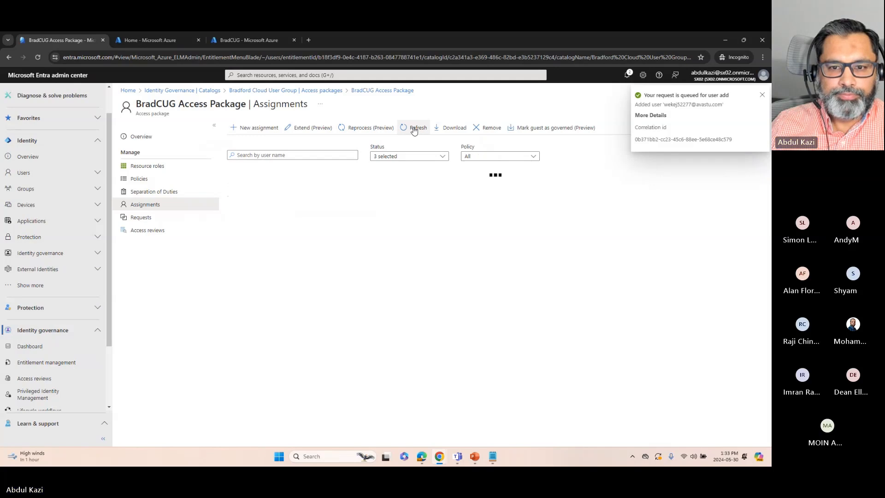
left_click(416, 129)
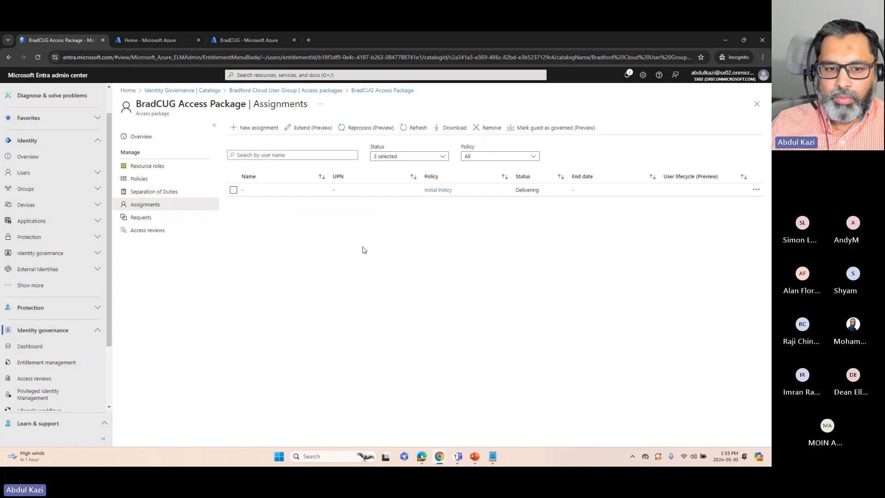
left_click(147, 220)
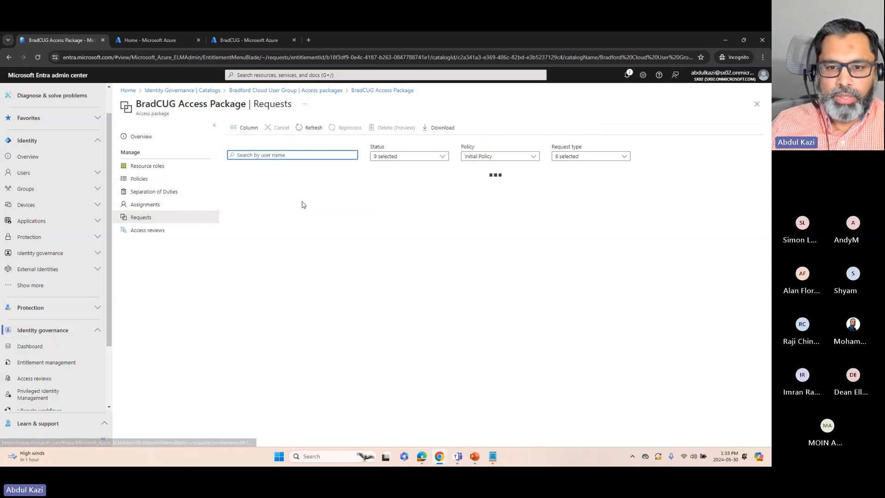
left_click(311, 129)
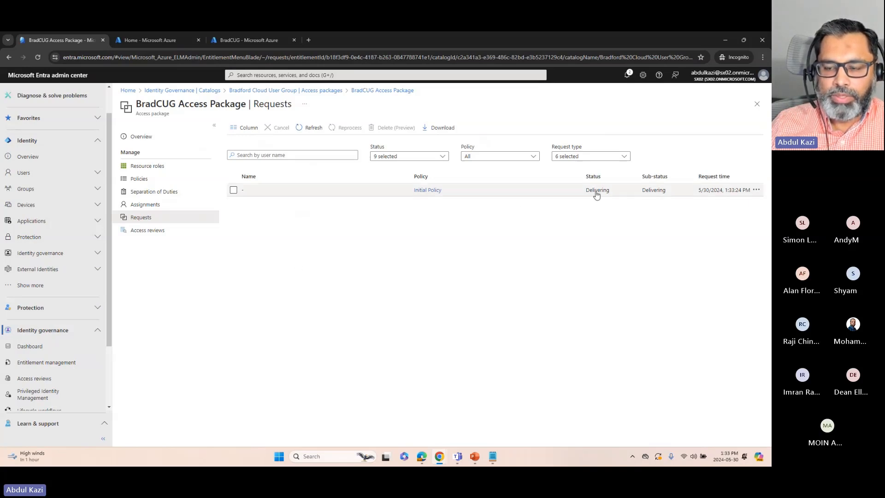
left_click(312, 127)
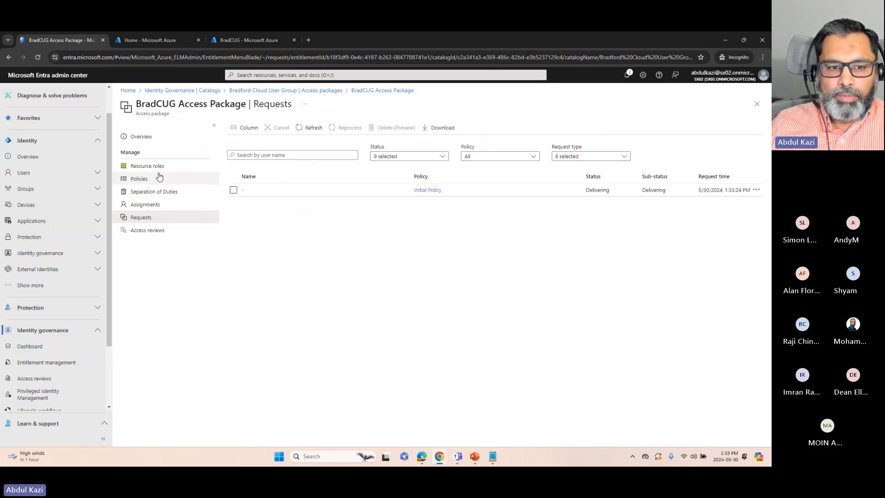
Copy the access package's My Access portal link and open it in a new tab of the Temp Mail browser window
left_click(147, 137)
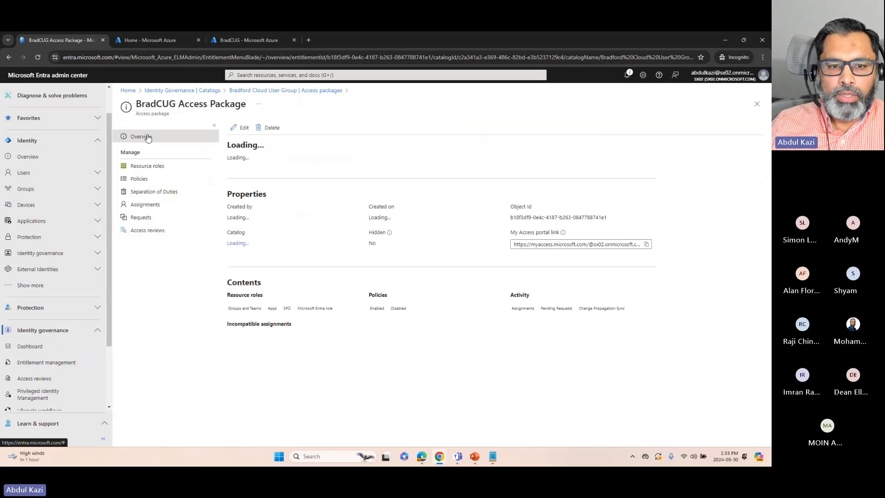
left_click(647, 246)
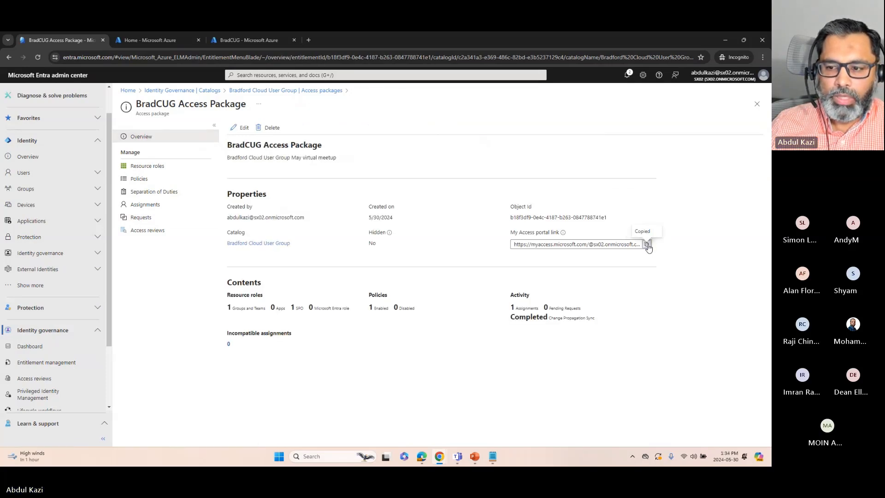
left_click_drag(770, 140, 342, 102)
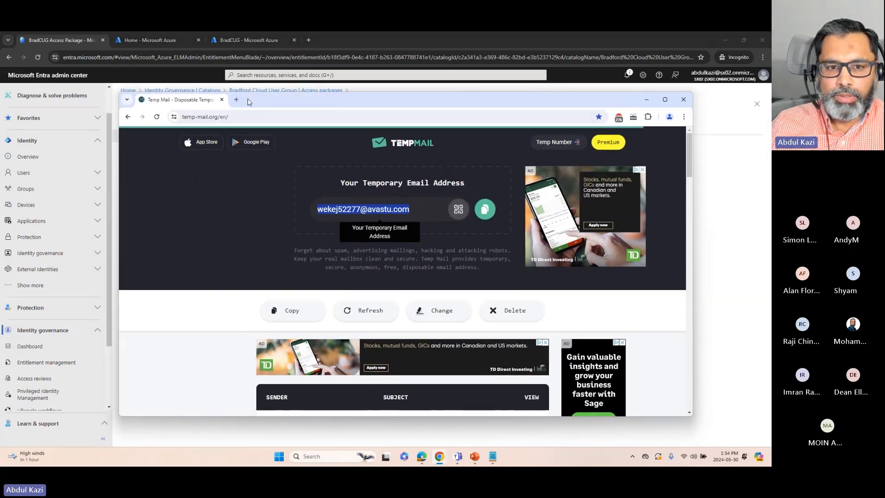
left_click(236, 99)
right_click(228, 118)
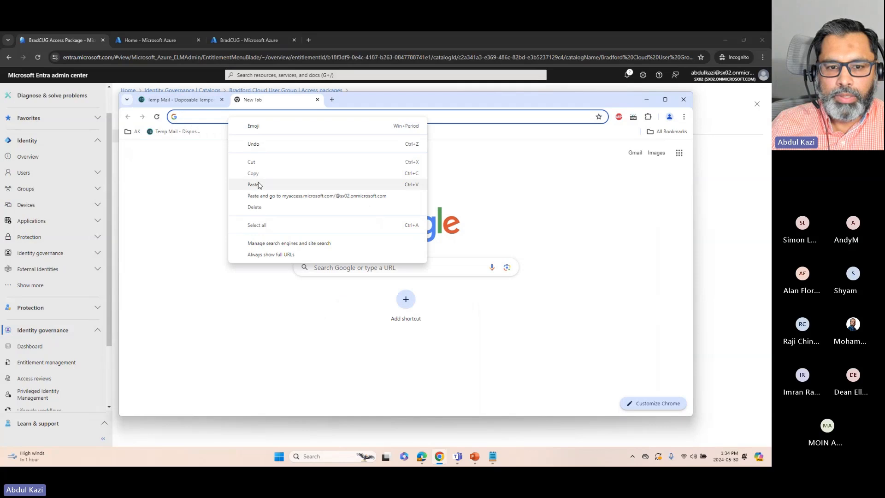
left_click(259, 185)
key("Return")
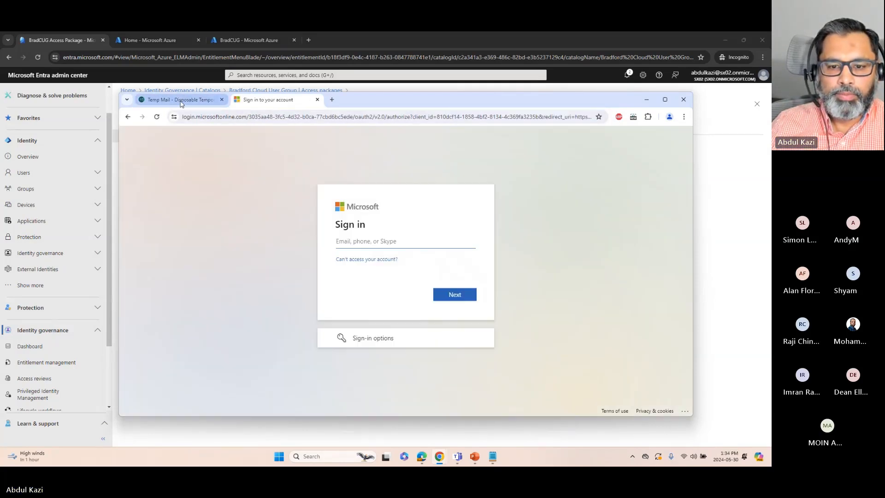
Copy the temporary email address from Temp Mail and submit it on the Microsoft sign-in page
left_click(183, 99)
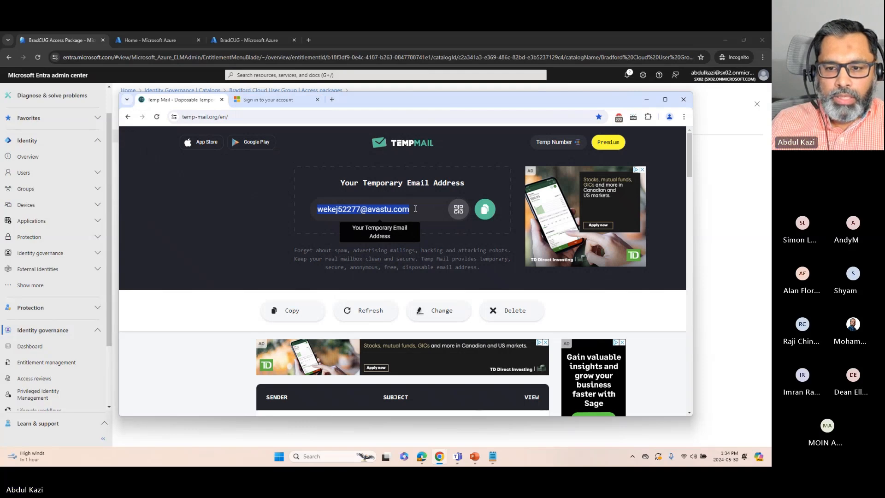
left_click(485, 209)
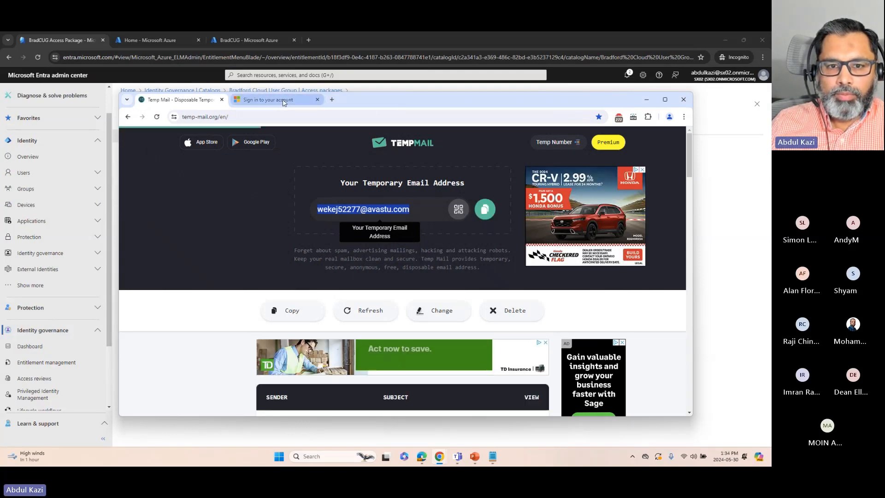
left_click(268, 100)
right_click(343, 244)
left_click(368, 321)
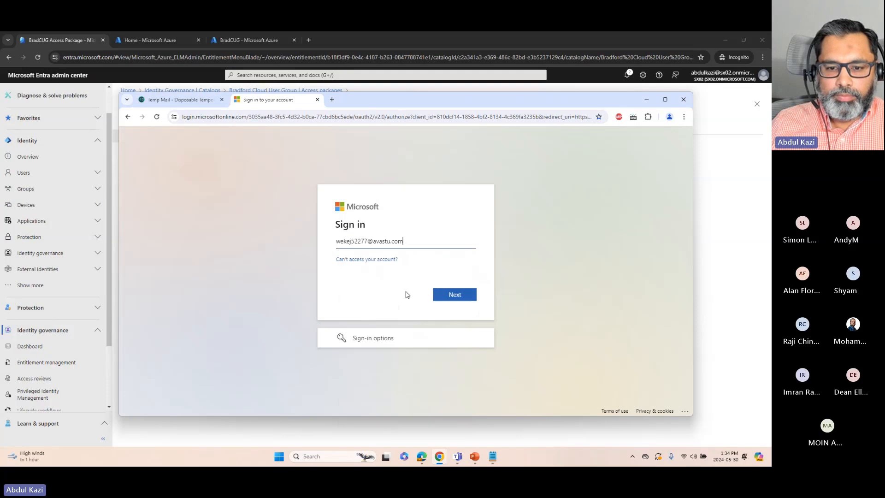
left_click(456, 295)
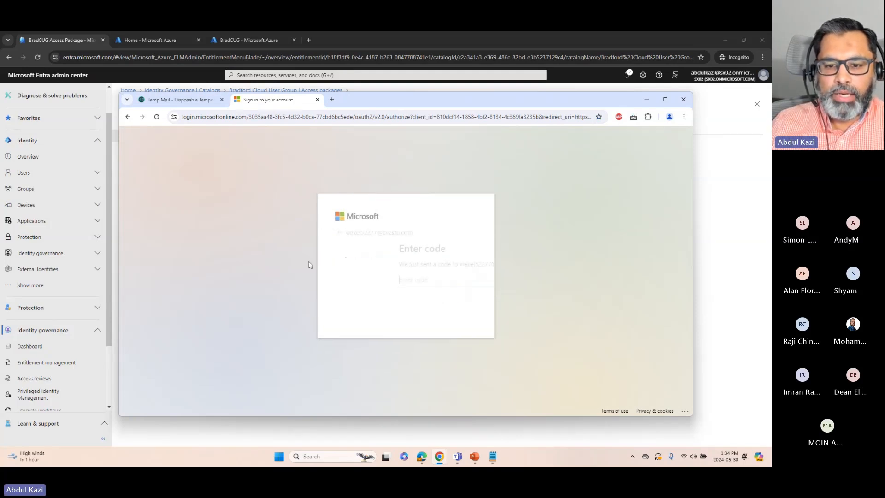
Refresh the Temp Mail inbox until the sx02 account verification email arrives, and open that message at its code
left_click(200, 101)
scroll(207, 276, "down", 1)
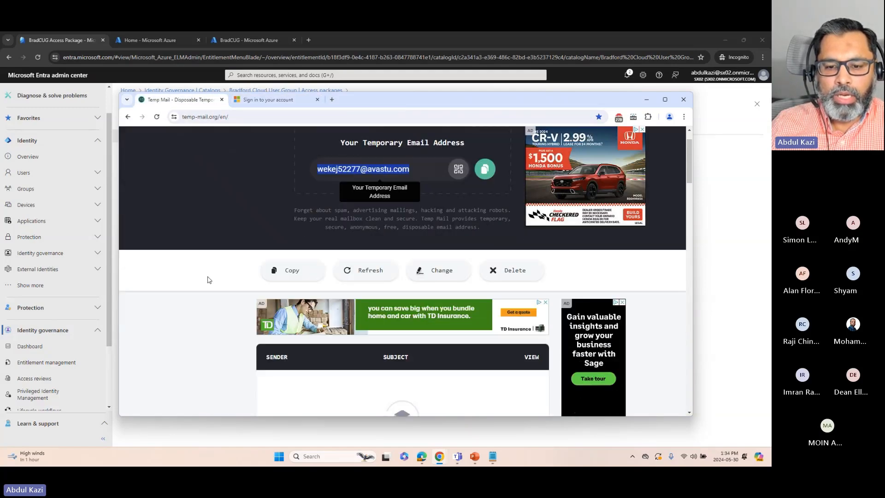
left_click(360, 276)
scroll(341, 374, "down", 1)
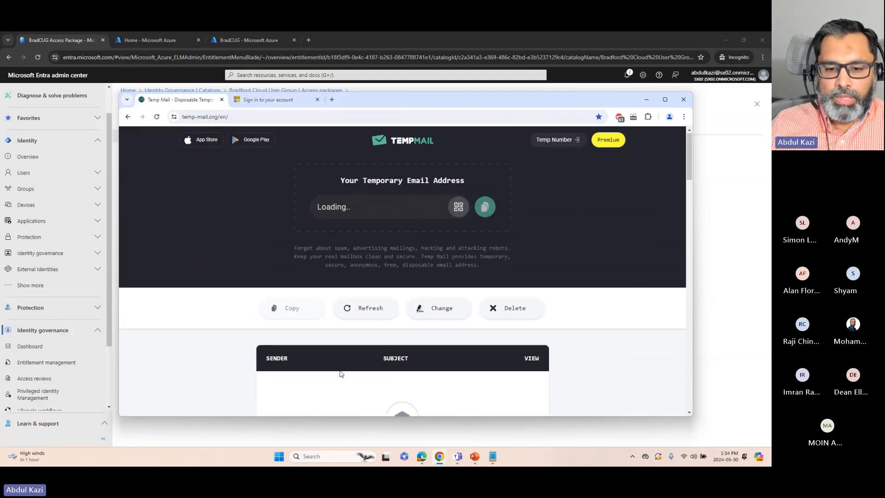
scroll(341, 373, "down", 2)
scroll(217, 281, "down", 2)
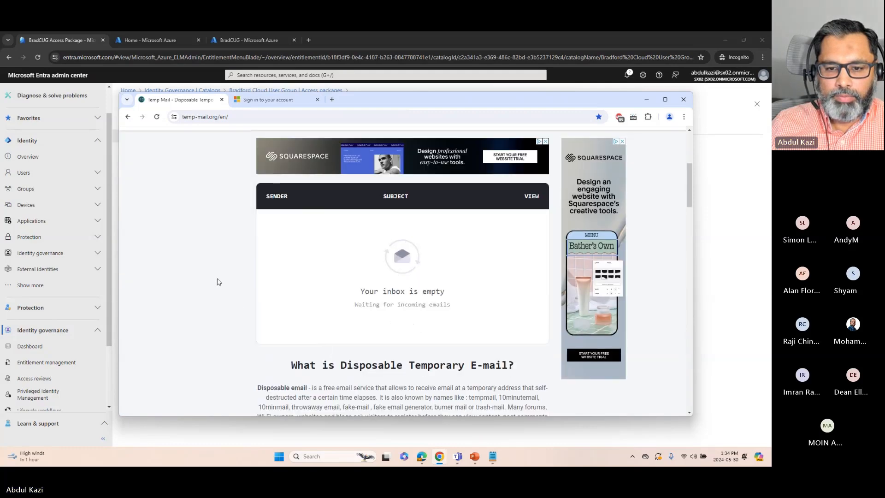
scroll(218, 280, "up", 2)
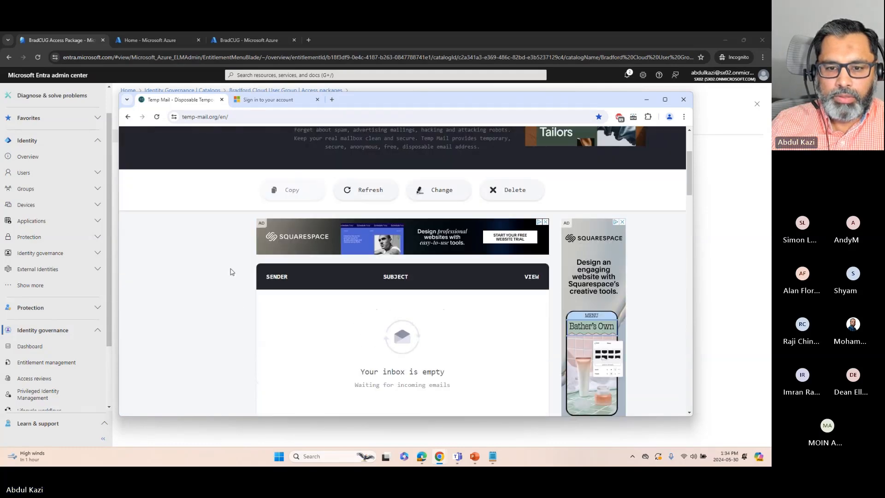
left_click(362, 197)
scroll(234, 290, "down", 3)
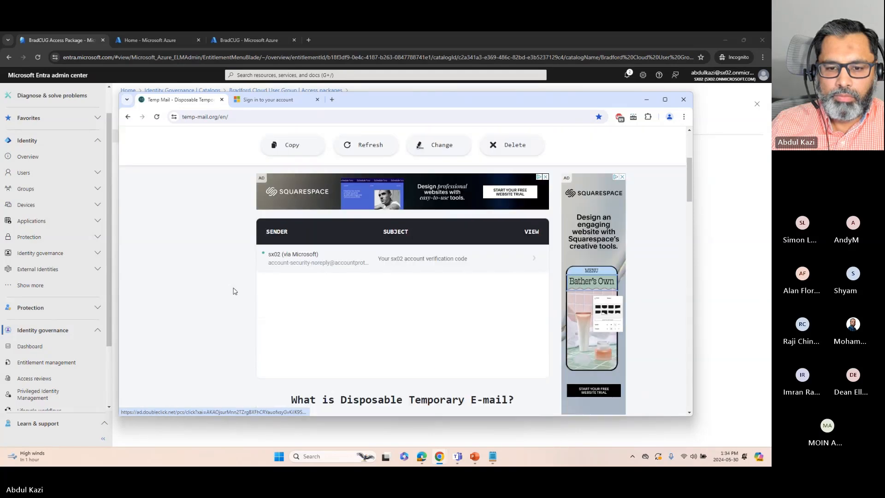
left_click(323, 185)
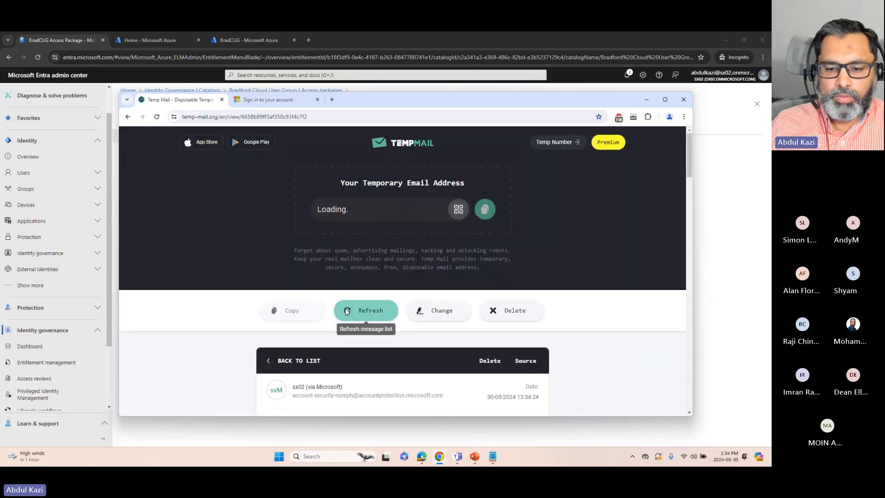
scroll(378, 318, "down", 3)
scroll(318, 358, "down", 1)
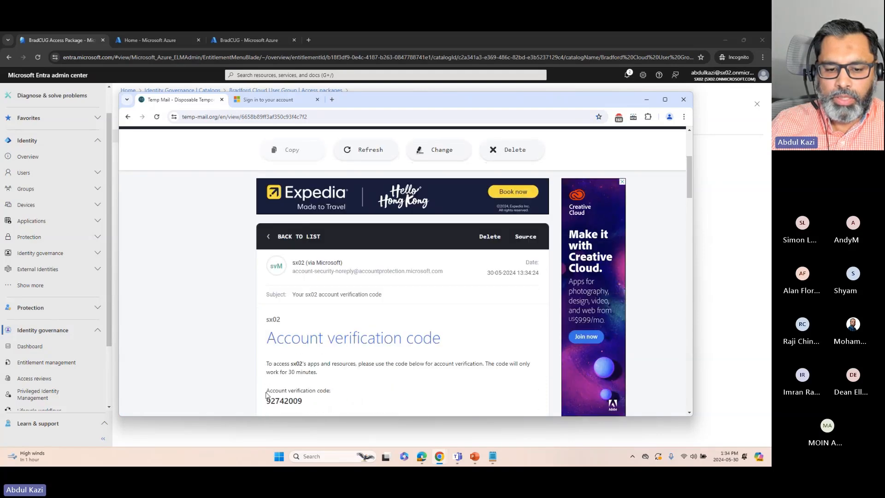
Copy the verification code from the email, submit it on the Microsoft sign-in page, and accept the permissions requested by sx02
left_click_drag(266, 400, 309, 400)
right_click(296, 400)
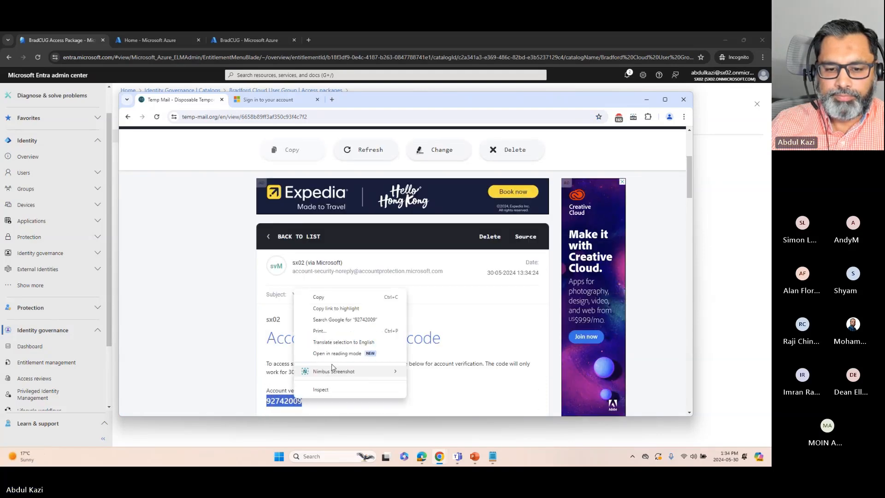
left_click(319, 297)
left_click(281, 102)
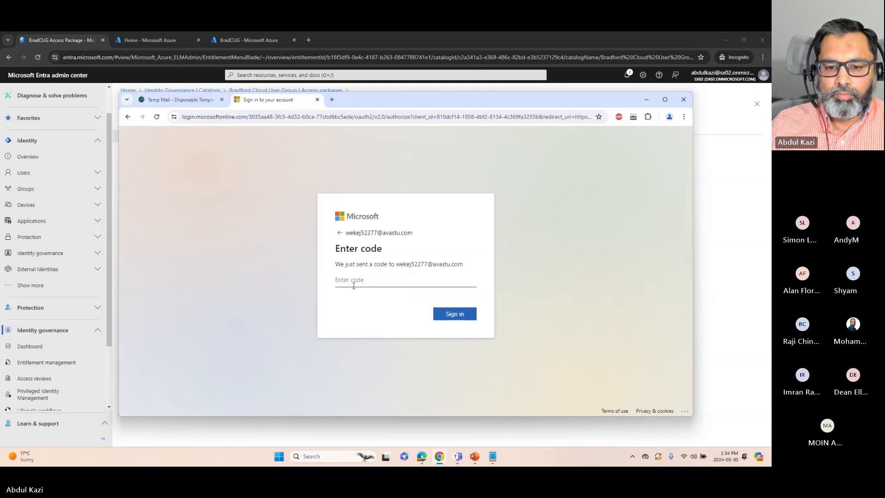
right_click(352, 282)
left_click(394, 168)
left_click(440, 318)
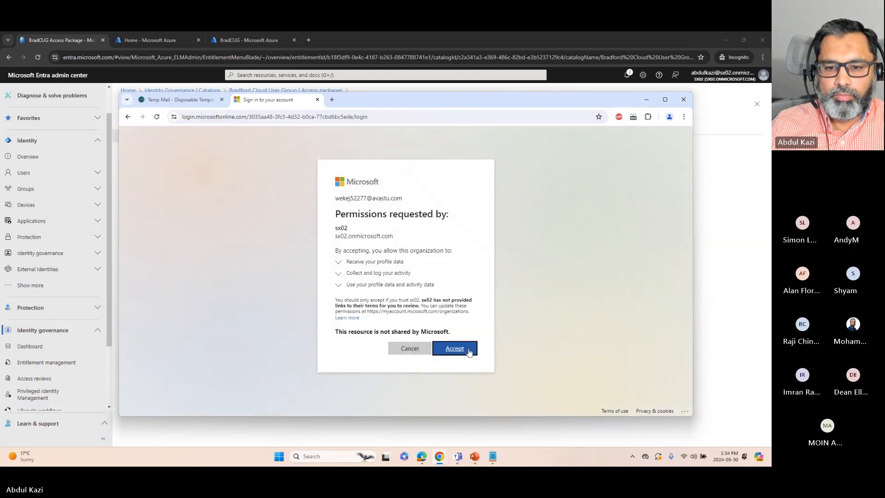
left_click(467, 351)
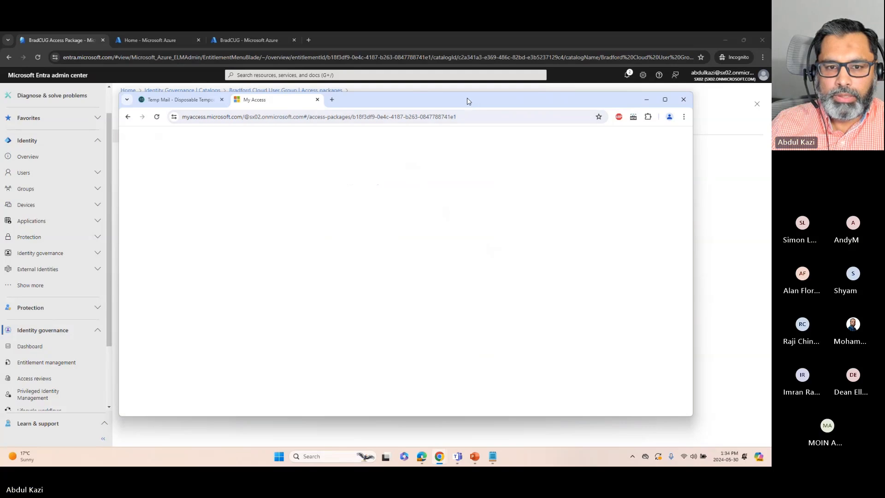
Maximize the My Access window and view the active BradCUG Access Package from its request dialog
double_click(468, 101)
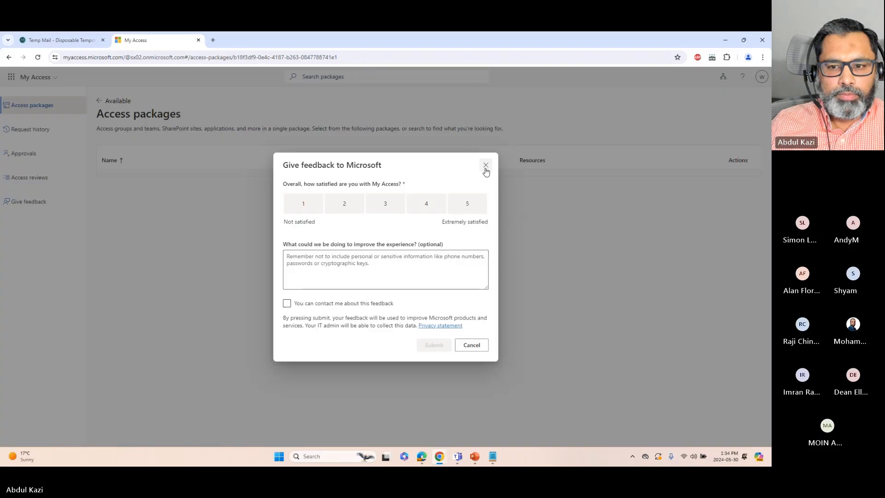
left_click(486, 169)
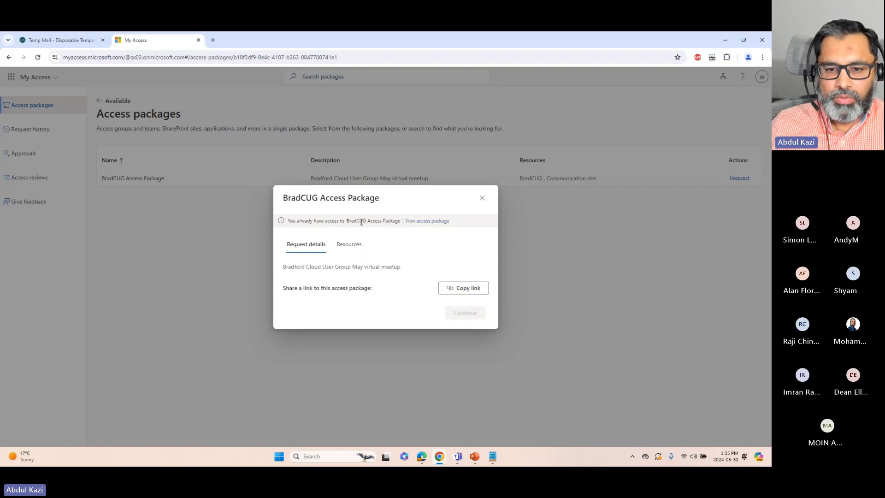
left_click(433, 224)
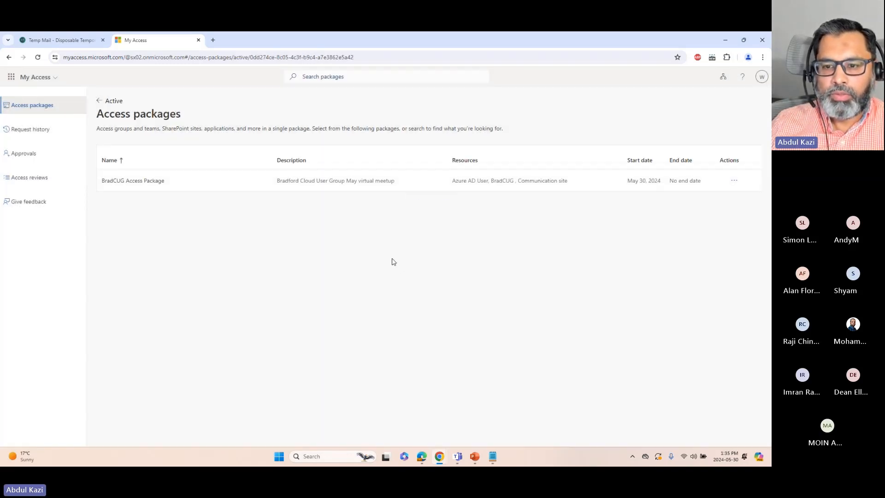
Open the Communication site from the BradCUG Access Package's resources, signing in with the temporary email account
left_click(174, 184)
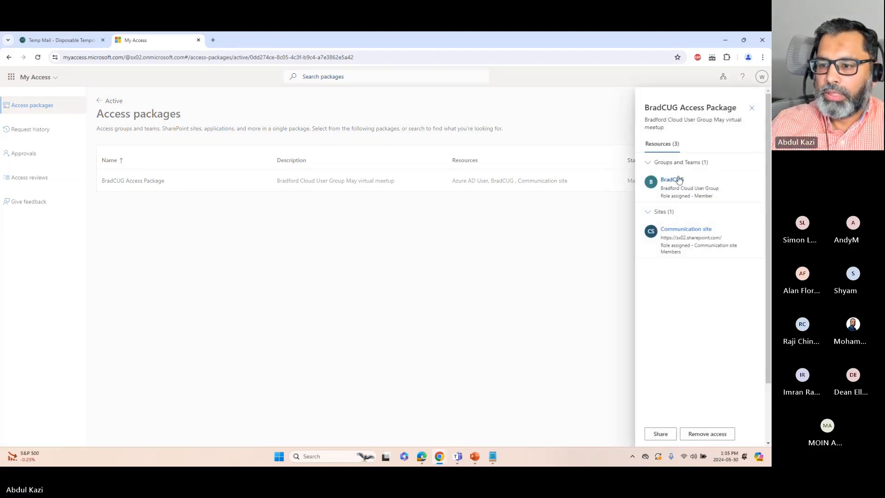
left_click(681, 233)
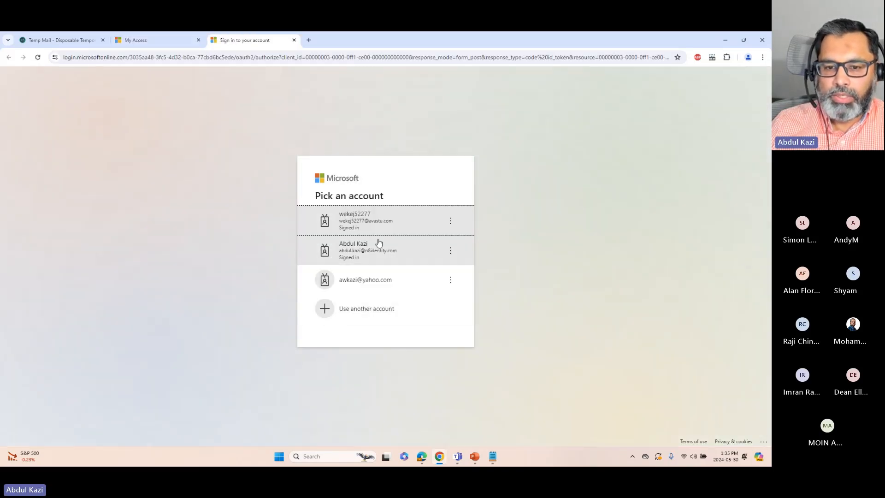
left_click(366, 223)
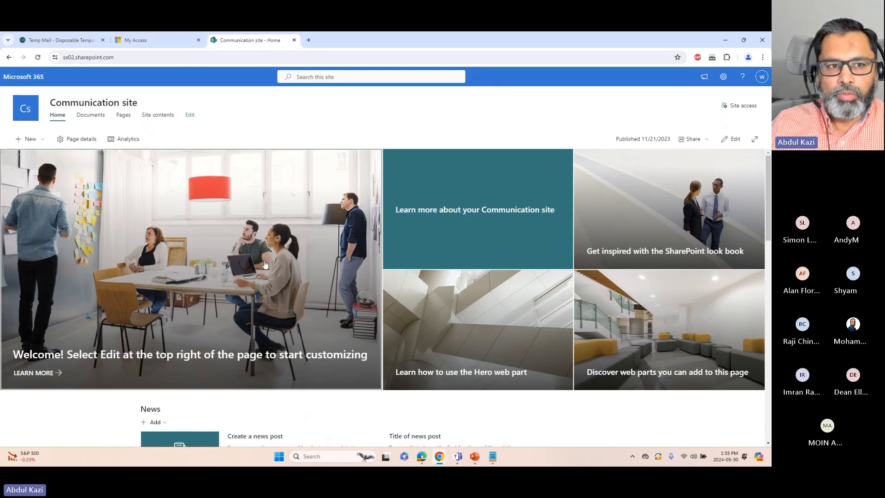
Switch to the admin browser window and check the BradCUG group's direct members and the external user's user type
left_click(726, 40)
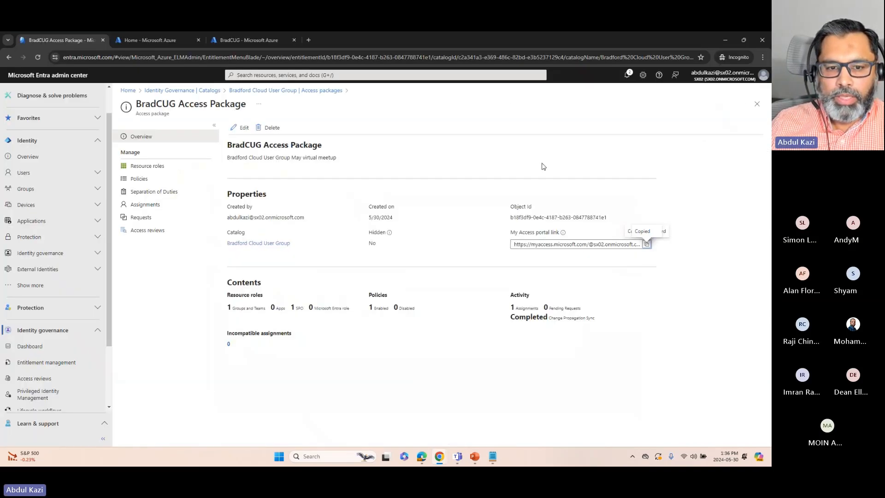
left_click(241, 40)
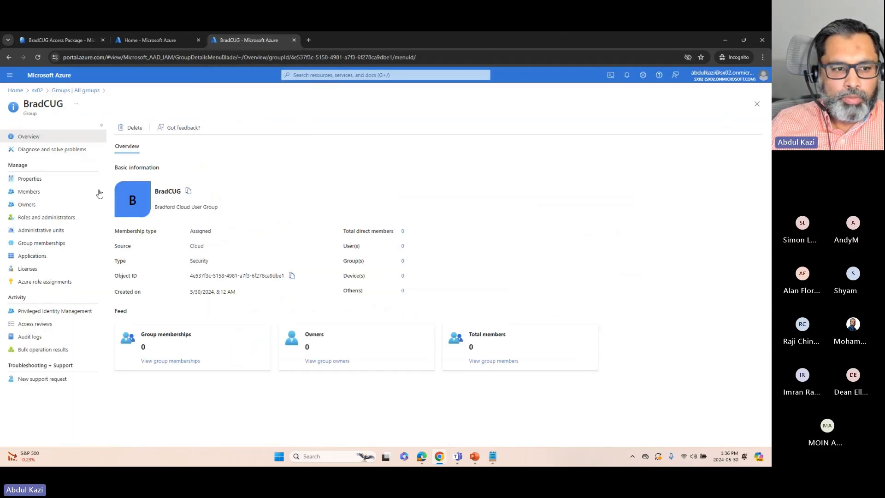
left_click(31, 193)
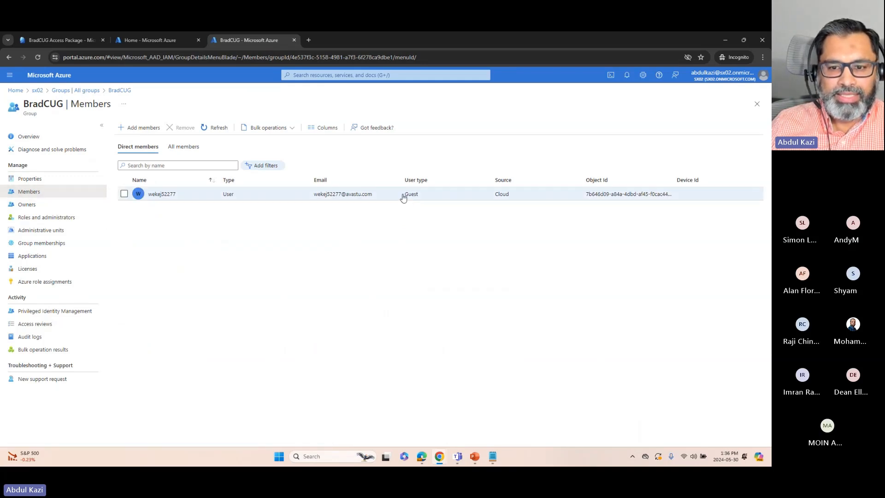
left_click_drag(405, 194, 426, 198)
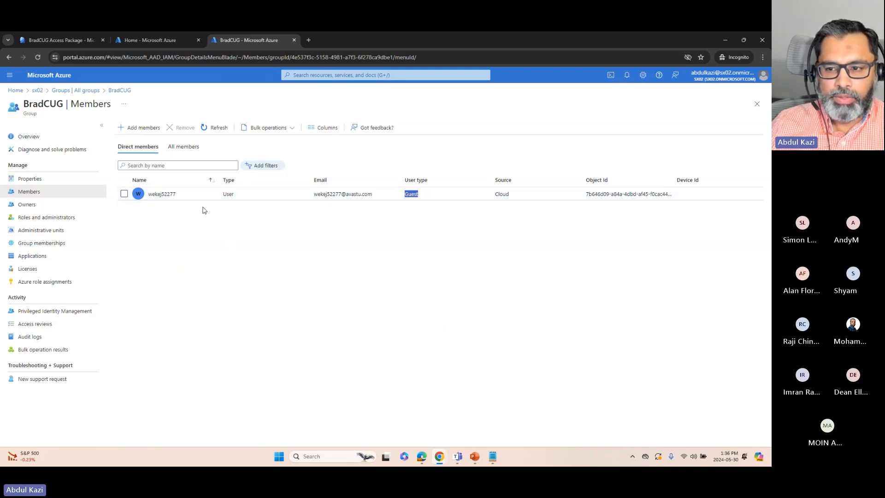
Open the Microsoft Entra ID user list in the Azure portal and look for the external user's guest account
left_click(168, 41)
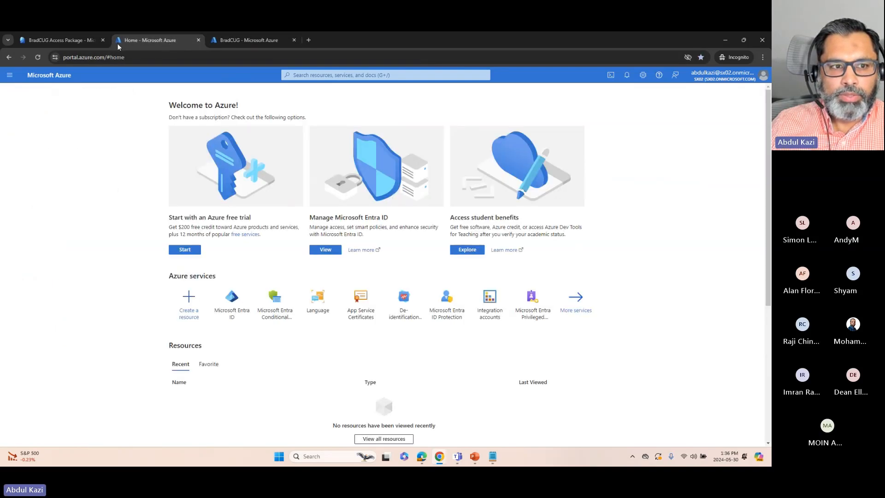
left_click(249, 40)
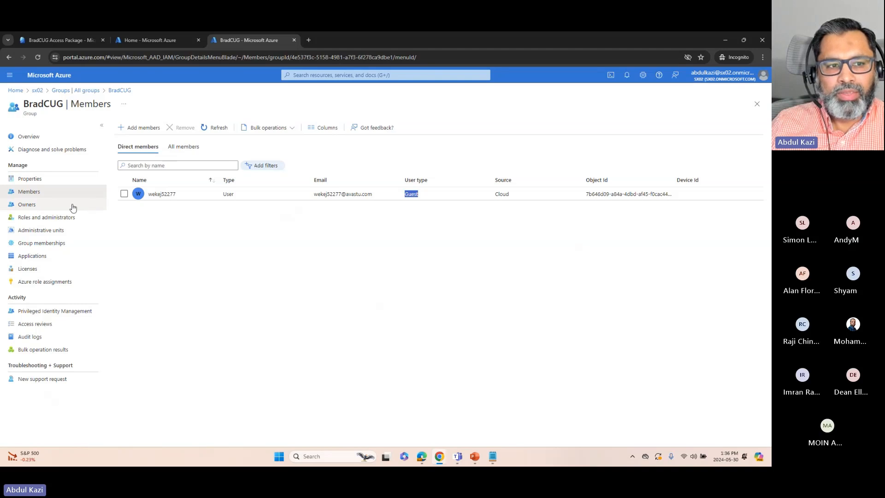
left_click(15, 90)
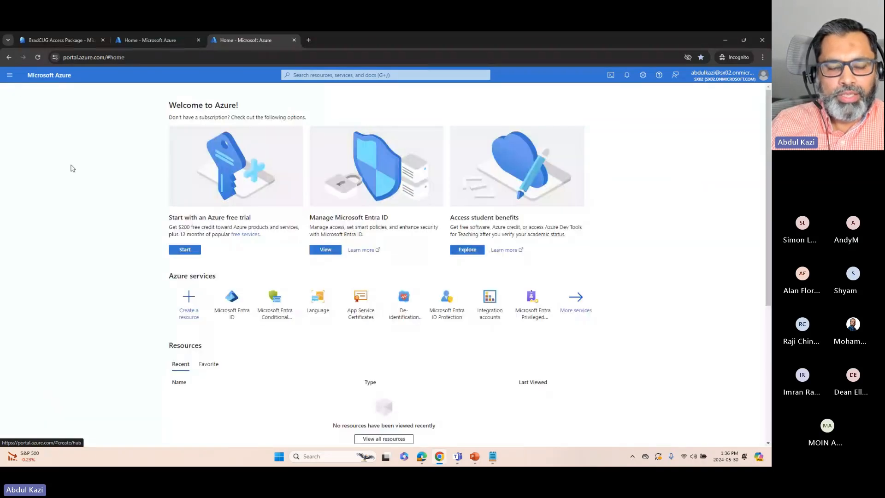
left_click(232, 306)
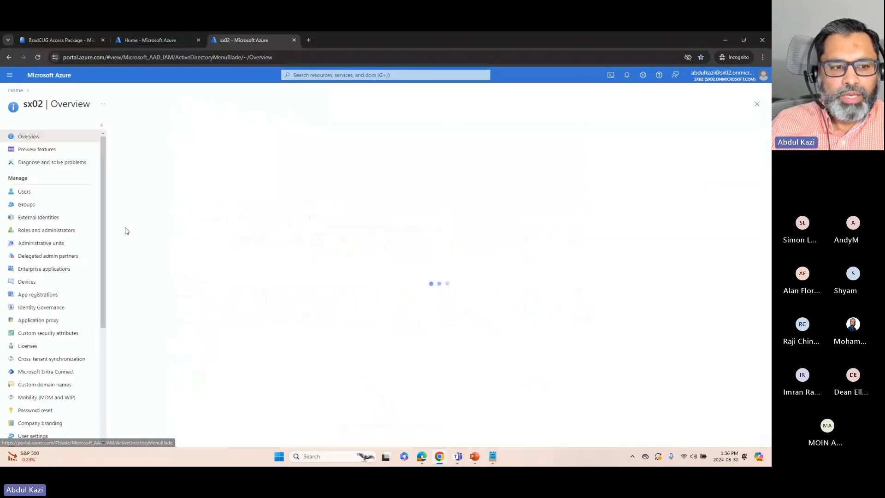
left_click(25, 195)
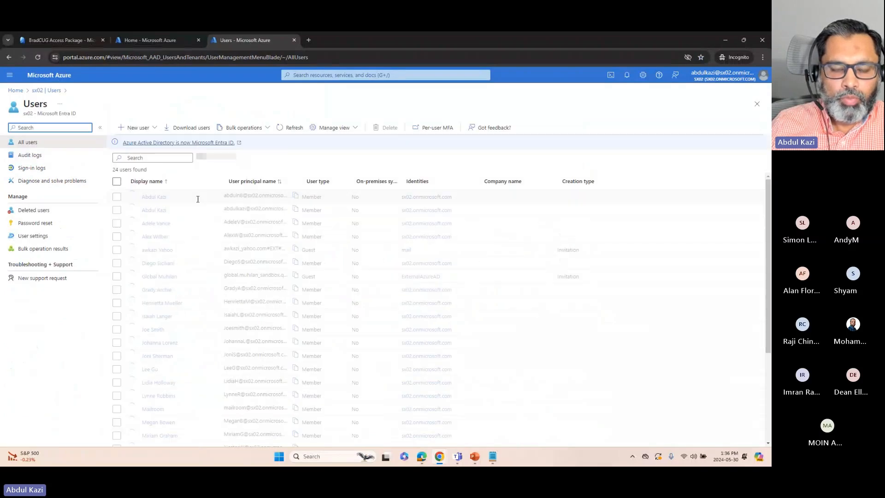
scroll(180, 268, "down", 3)
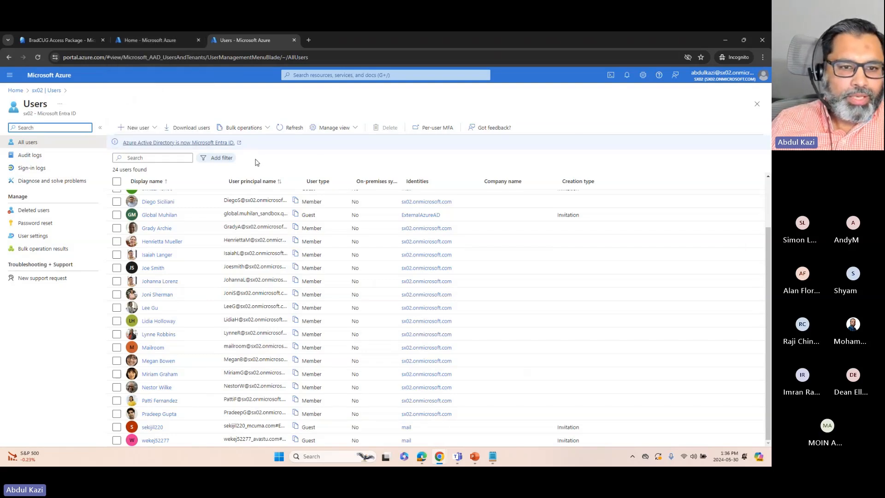
Check the BradCUG Access Package's assignments and requests in the Entra admin center, and view the request's Initial Policy
left_click(158, 42)
left_click(77, 40)
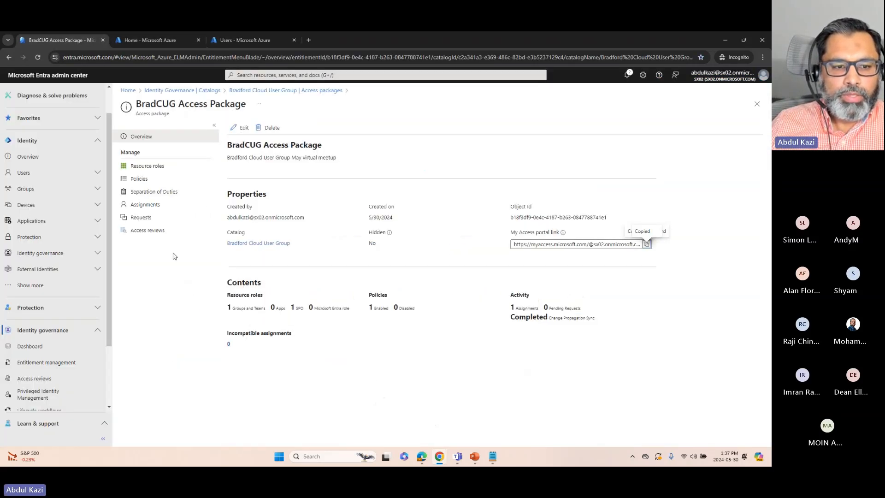
left_click(143, 209)
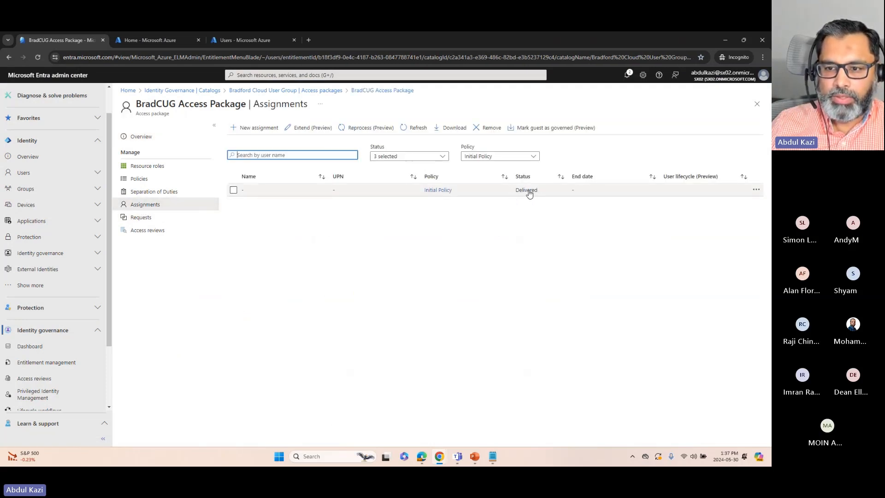
left_click(155, 217)
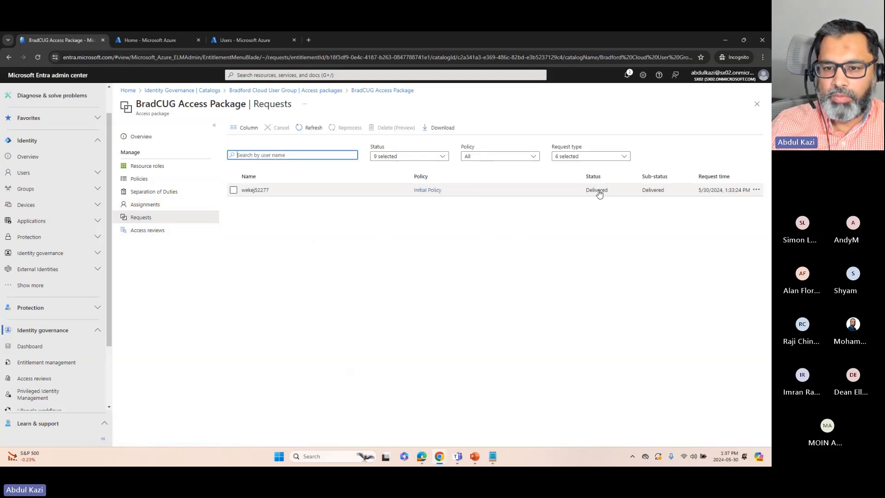
left_click(423, 194)
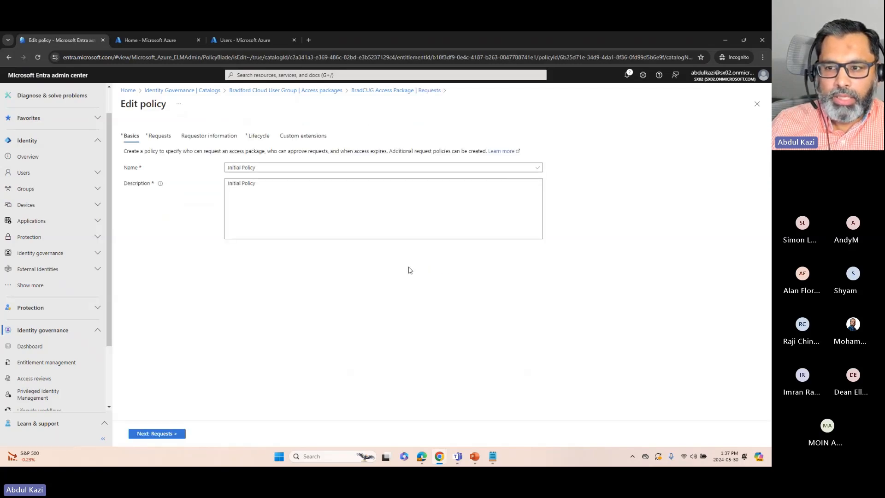
left_click(758, 106)
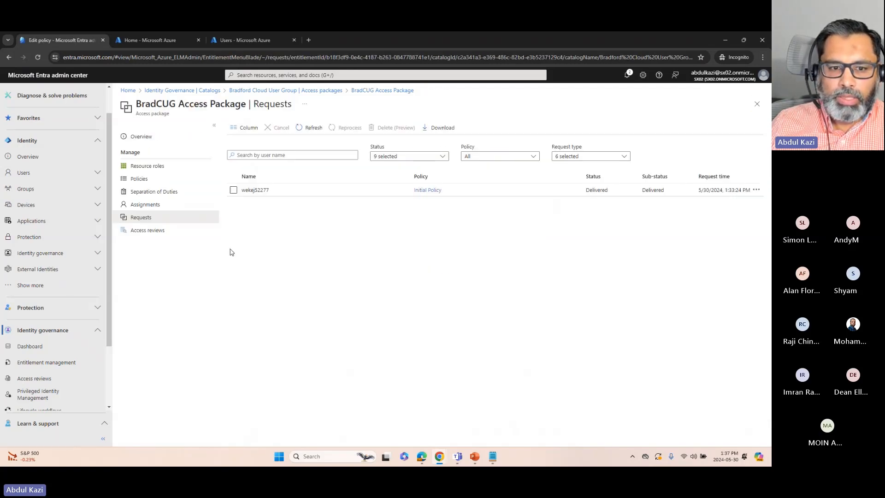
Open the details of the access package's delivered assignment and examine when the assignment starts
left_click(144, 209)
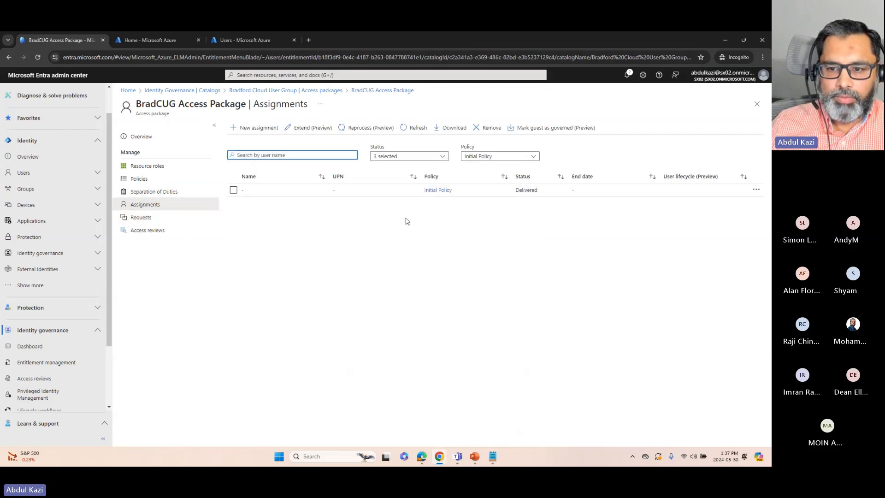
left_click(467, 194)
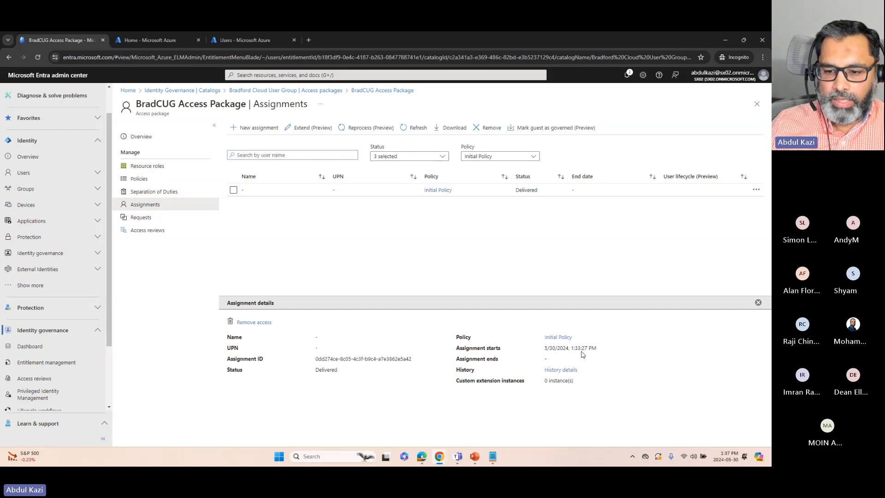
left_click_drag(542, 349, 608, 351)
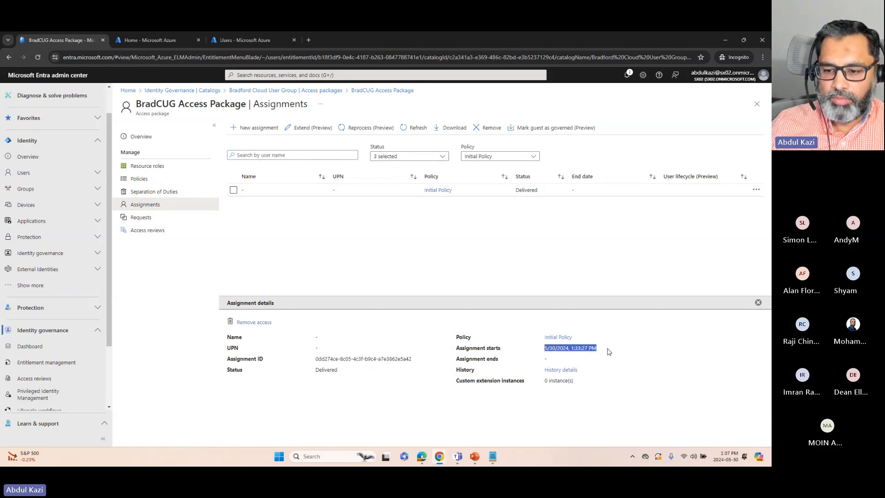
Review the assignment's history details, and check the fulfillment errors in the external user's access package request details
left_click(561, 370)
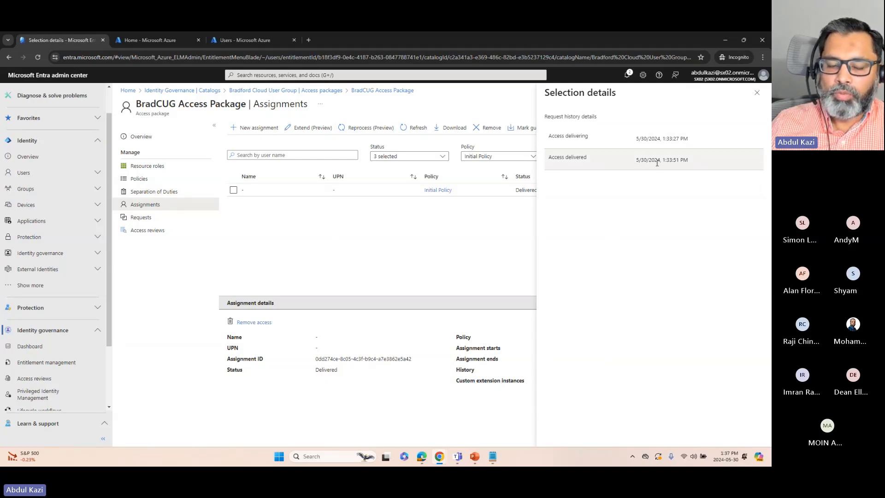
left_click(756, 93)
left_click(143, 219)
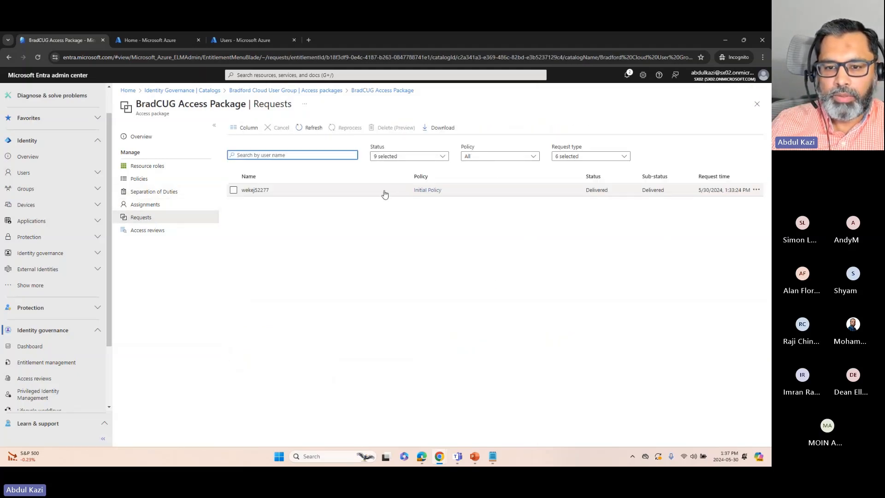
left_click(383, 190)
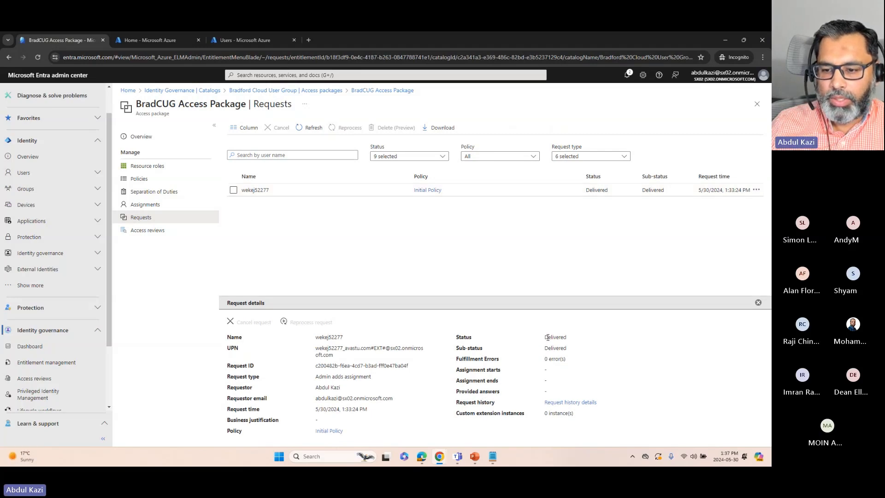
left_click_drag(546, 359, 576, 363)
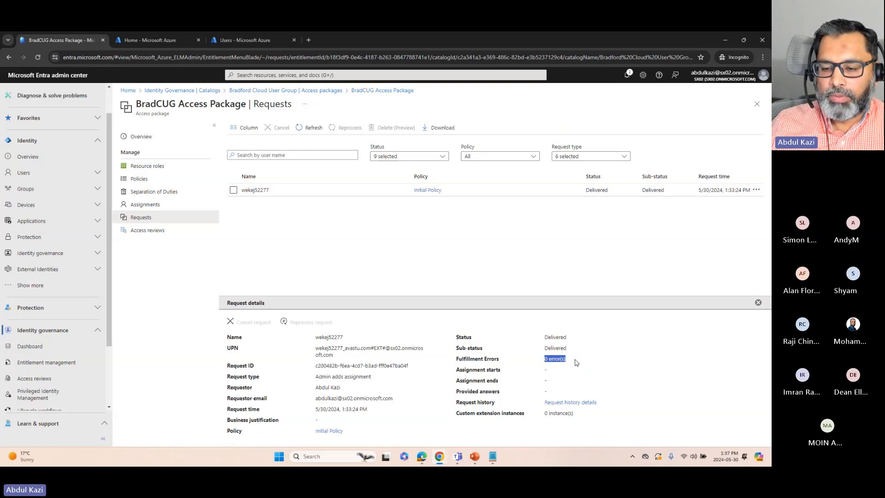
left_click(571, 362)
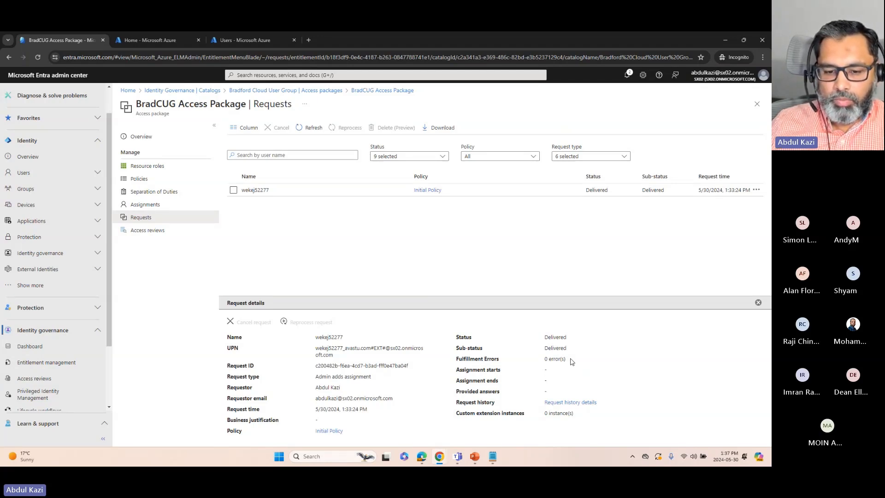
left_click_drag(541, 359, 572, 364)
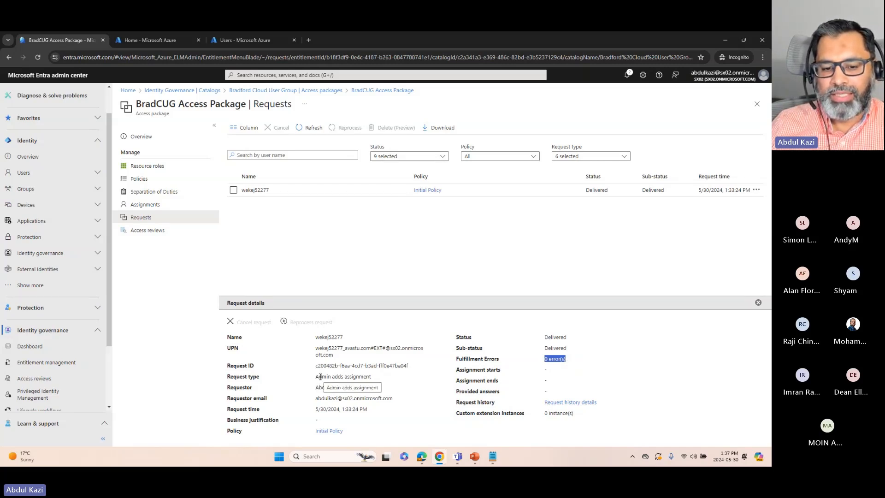
Examine the request type and the requestor's name and e-mail in the request details, and close the details
left_click_drag(228, 376, 256, 378)
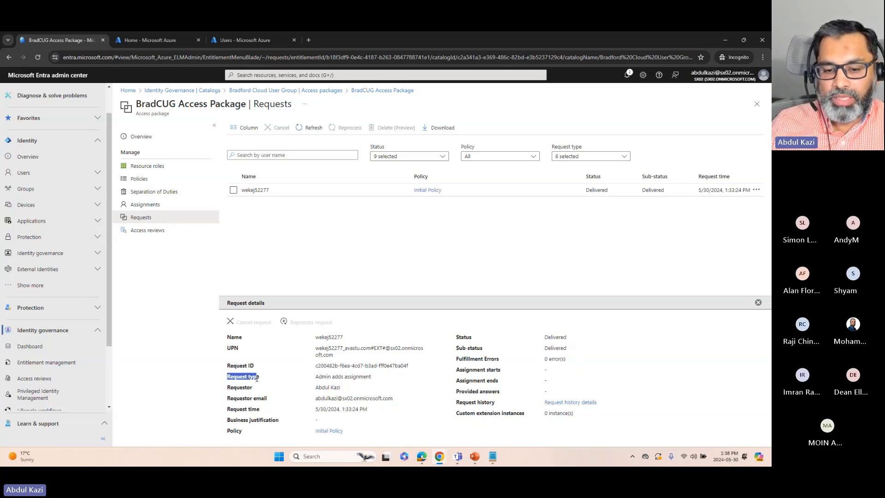
left_click_drag(315, 376, 369, 379)
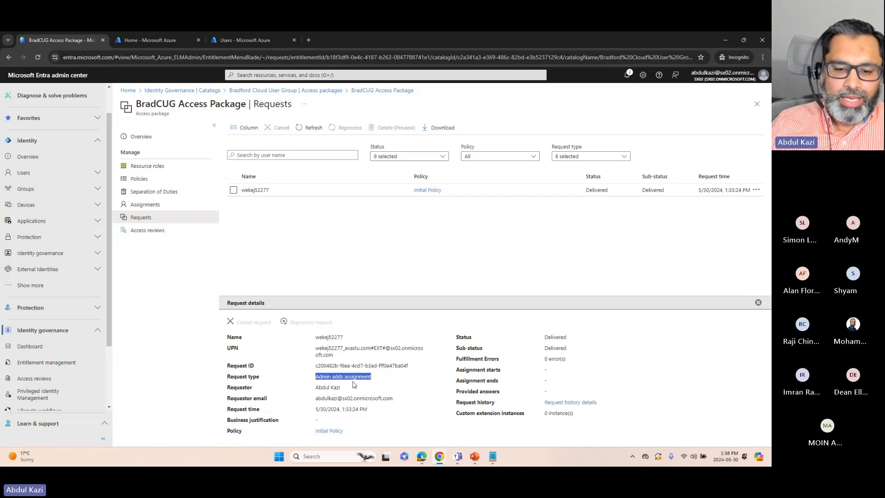
left_click(328, 373)
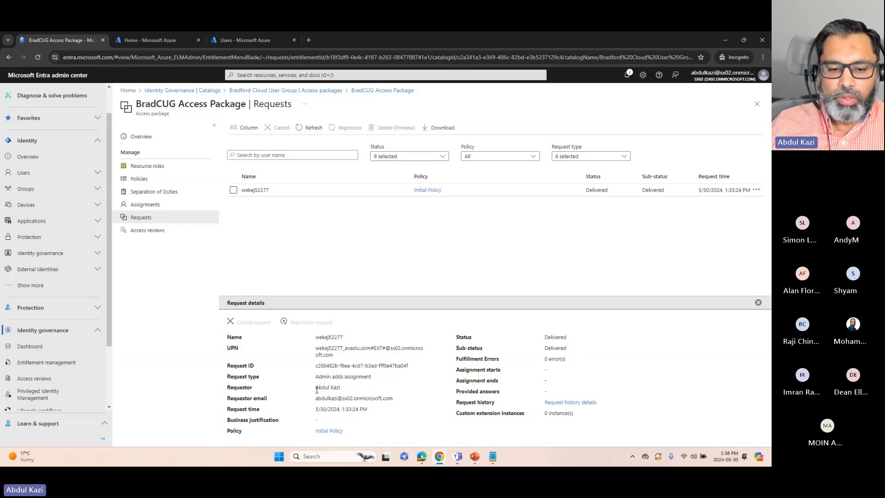
left_click_drag(316, 389, 394, 401)
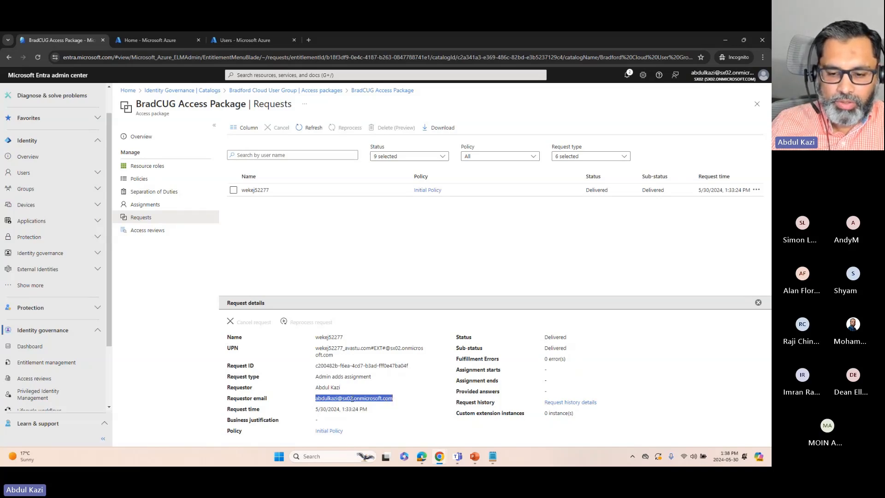
left_click(327, 386)
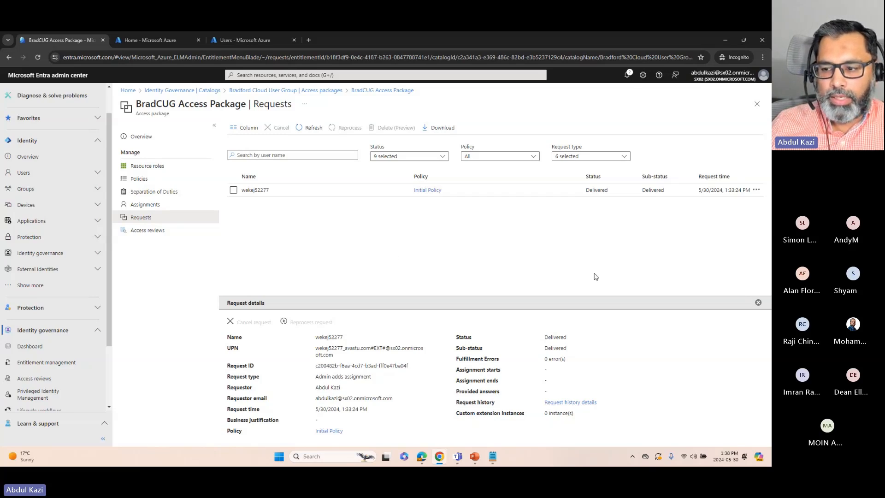
left_click(758, 304)
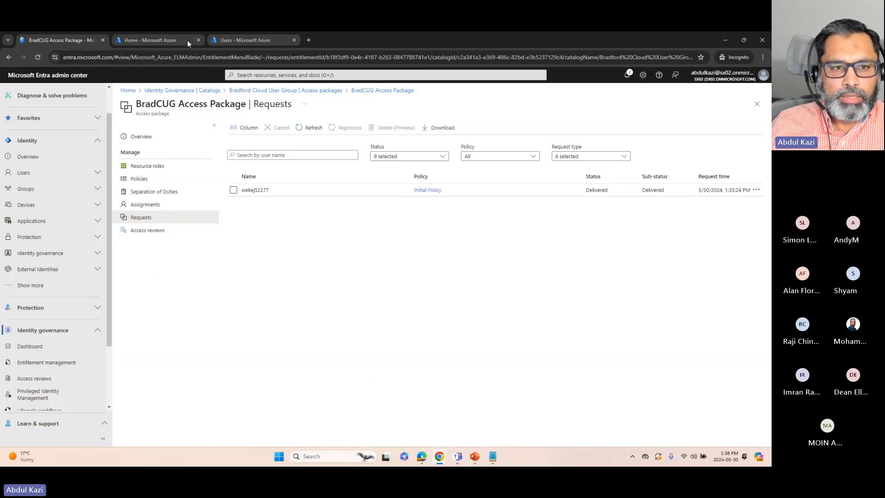
Open the connected organizations list in the Azure portal's Identity Governance area
left_click(175, 40)
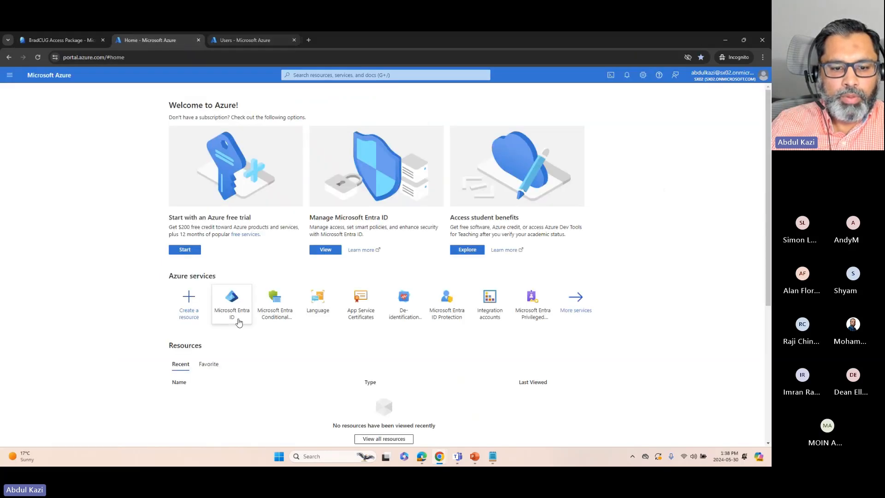
left_click(233, 304)
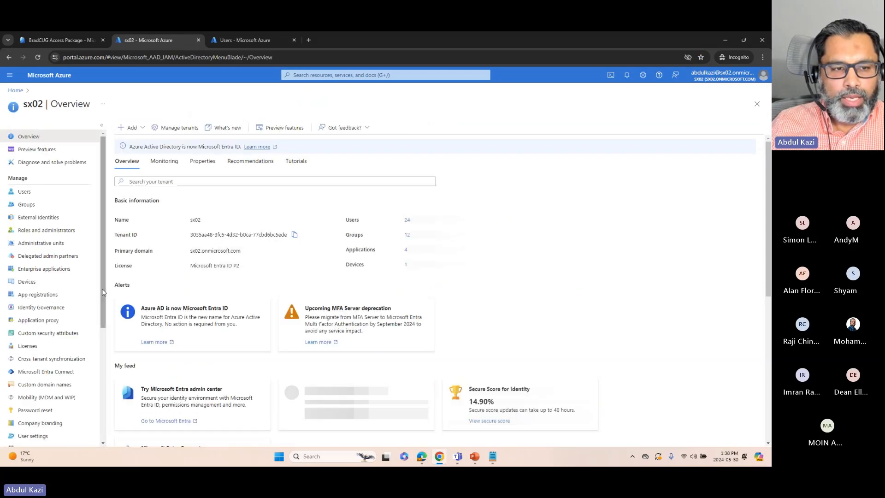
left_click(64, 41)
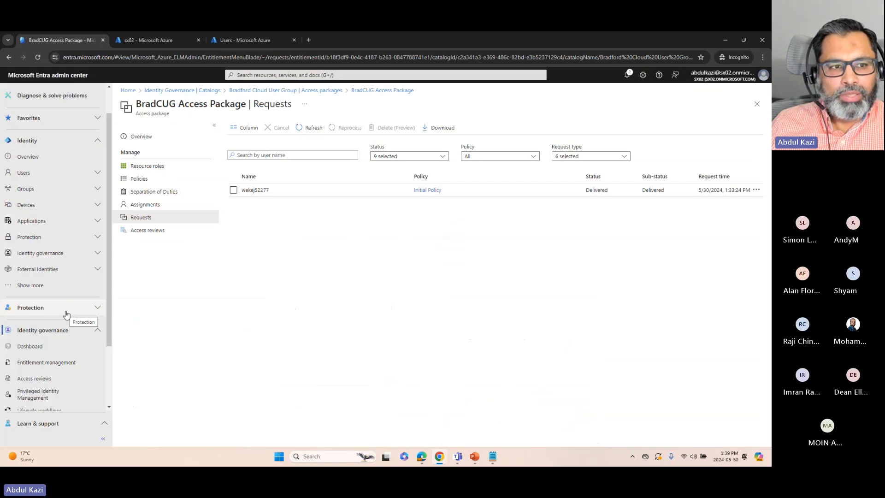
left_click(148, 39)
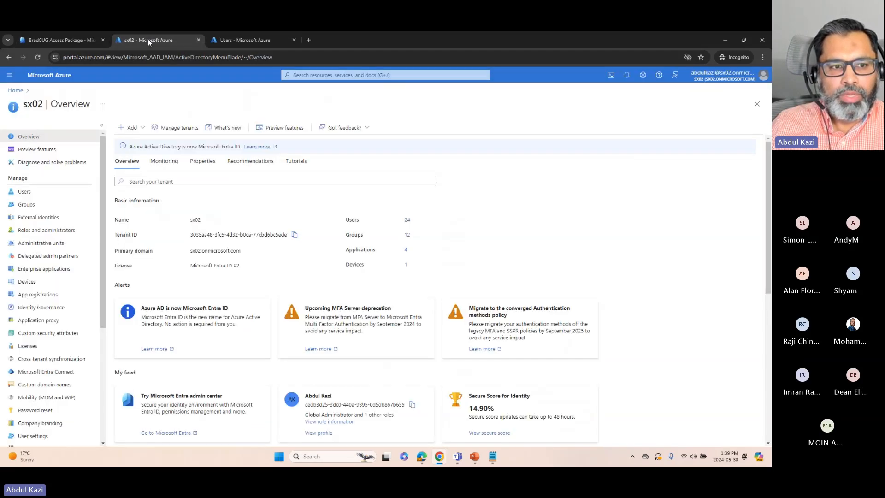
left_click(35, 308)
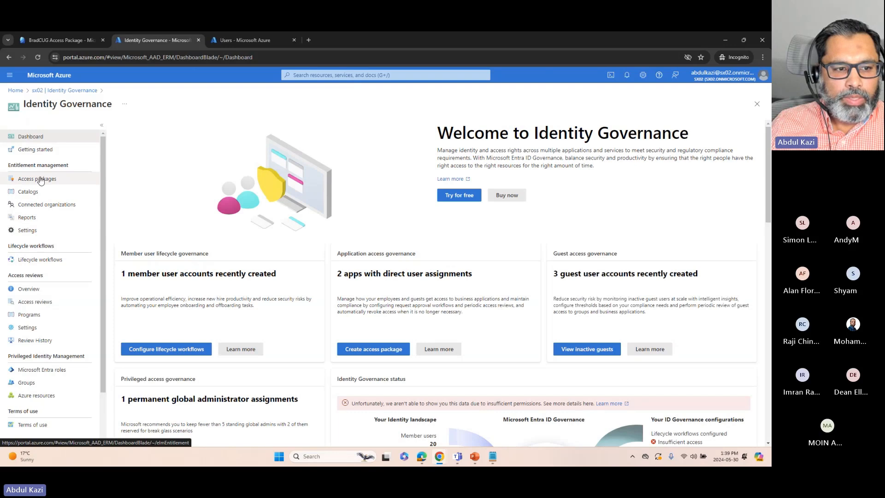
left_click(50, 206)
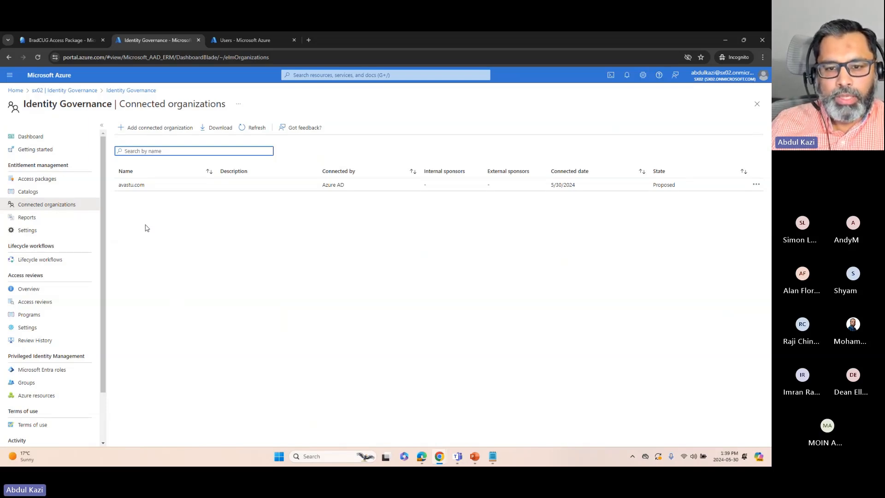
Start adding a connected organization and look up the authentication type for the domain microsoft.com
left_click(145, 129)
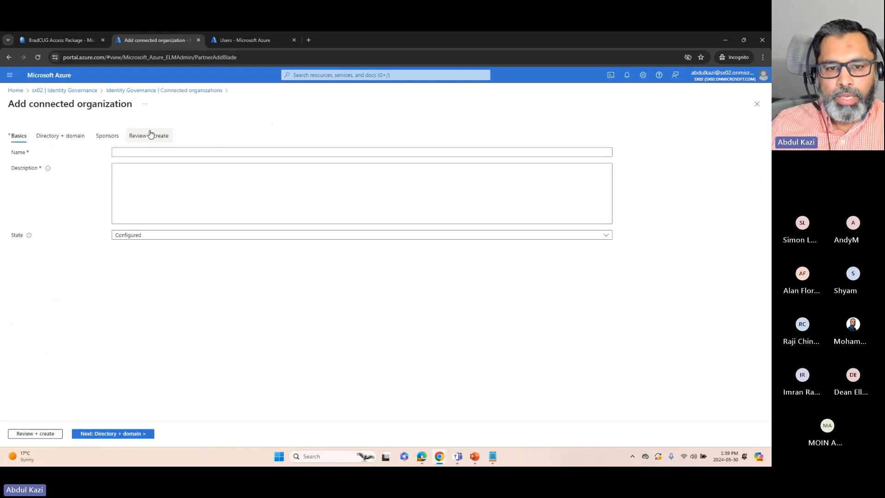
left_click(73, 138)
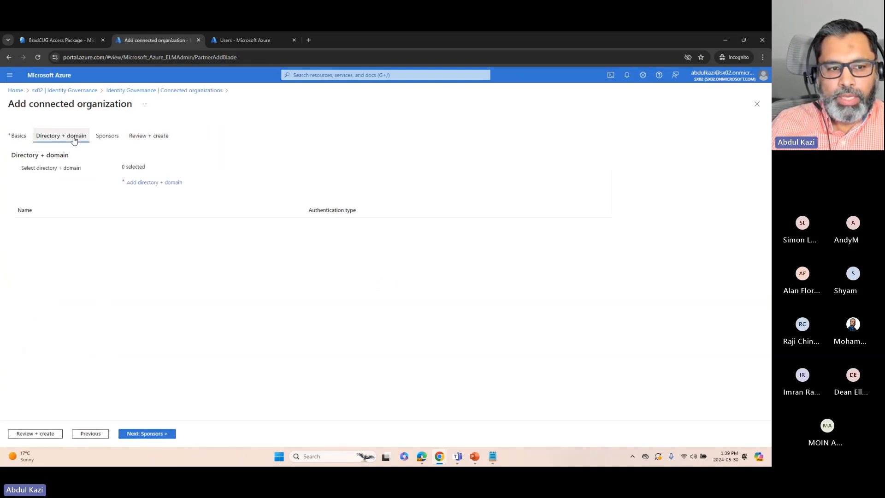
left_click(141, 183)
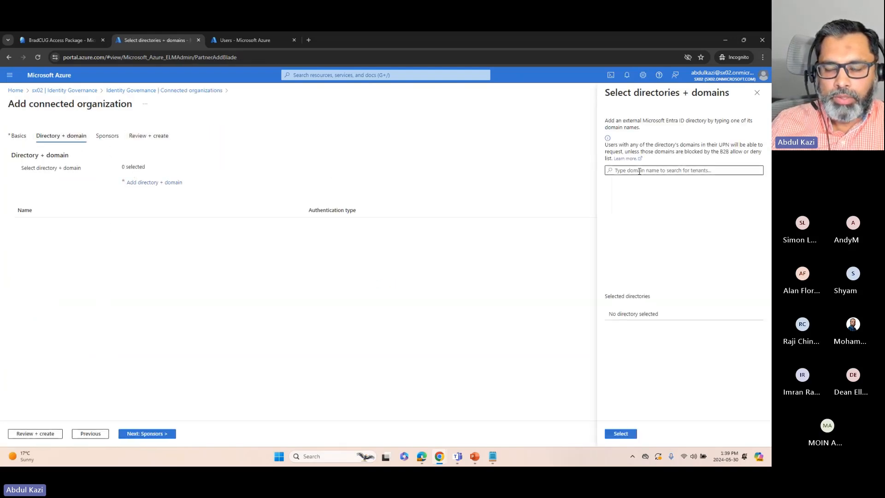
type("mic")
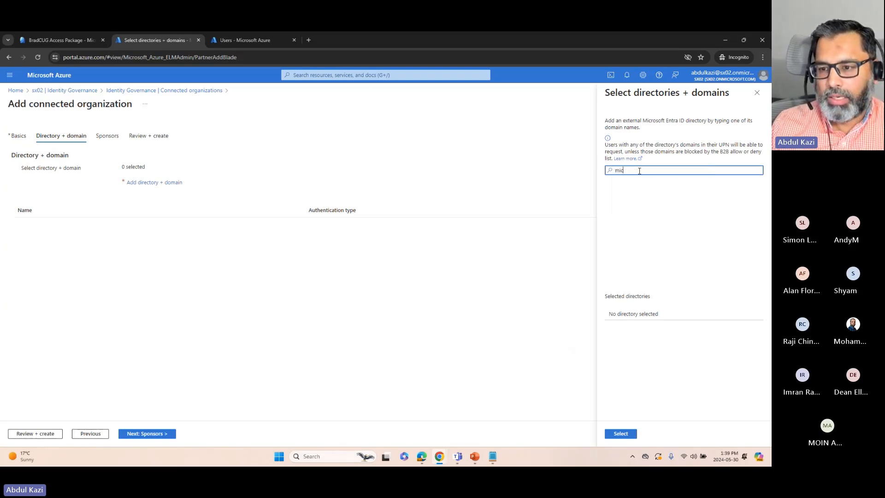
type("ro")
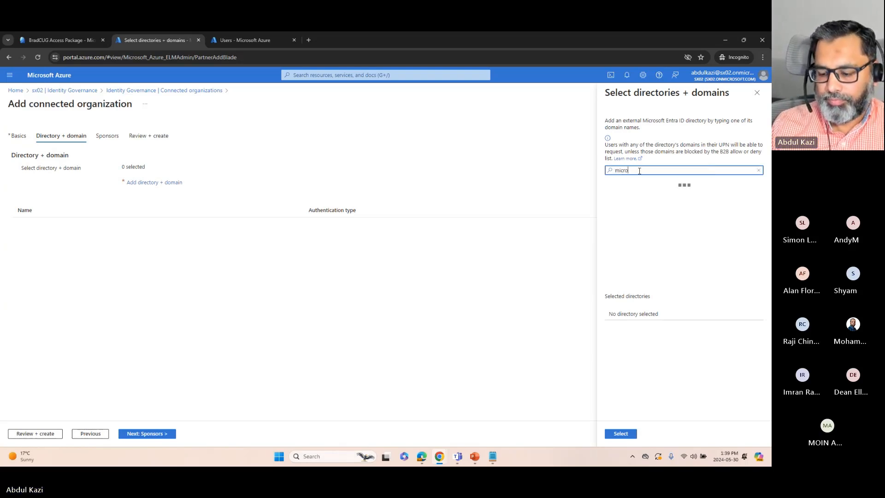
type("soft.com")
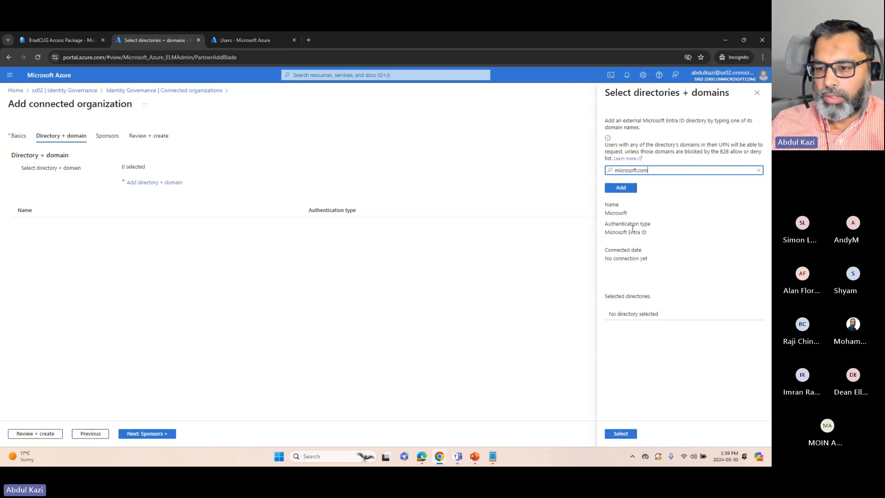
left_click_drag(605, 233, 644, 241)
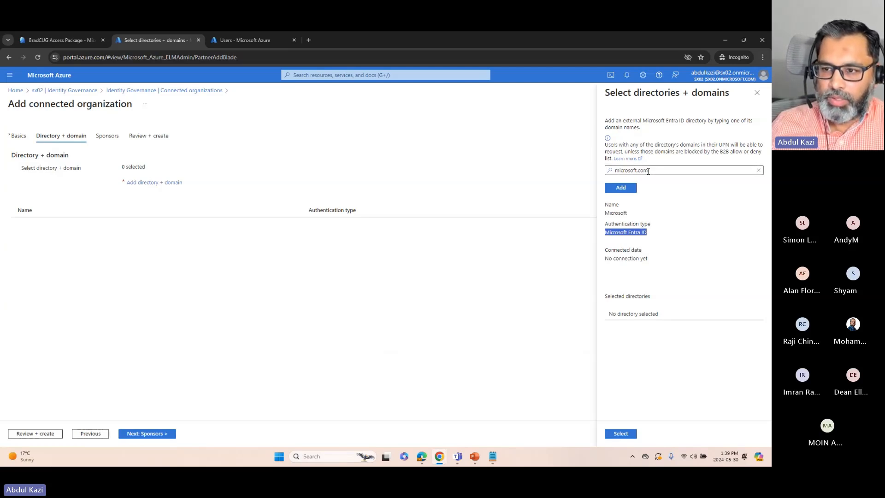
Look up the authentication type for the domain yahoo.com, and close the directory selection without adding a domain
left_click_drag(648, 170, 607, 174)
type("yahoo.com")
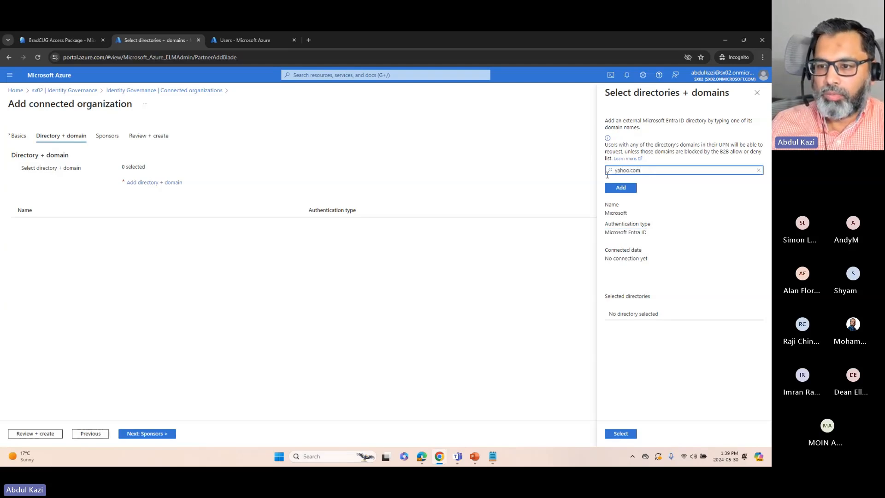
key("Return")
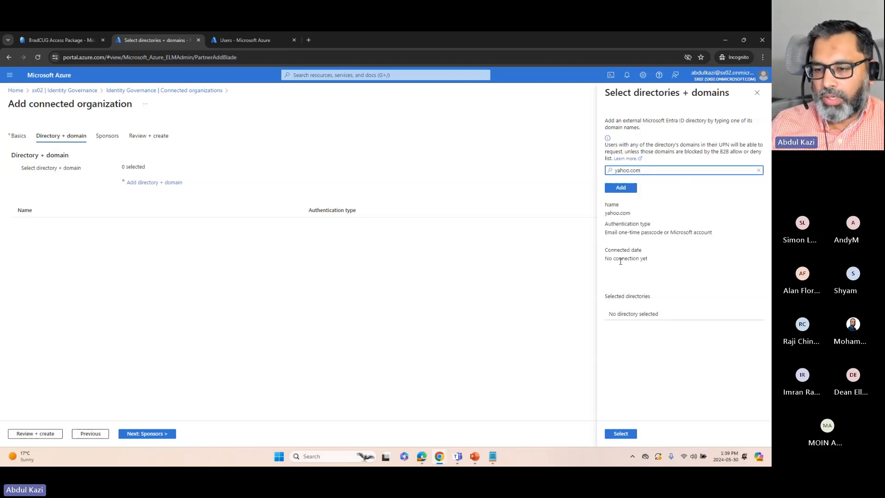
left_click_drag(605, 232, 671, 234)
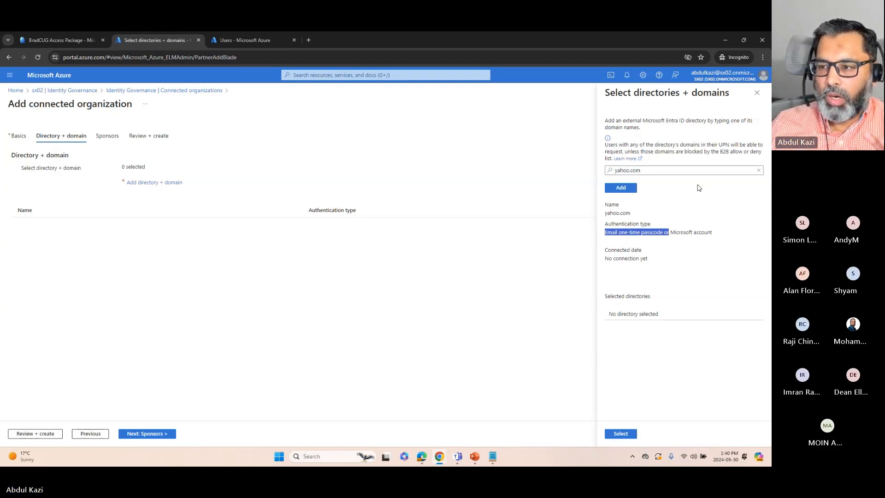
left_click(756, 94)
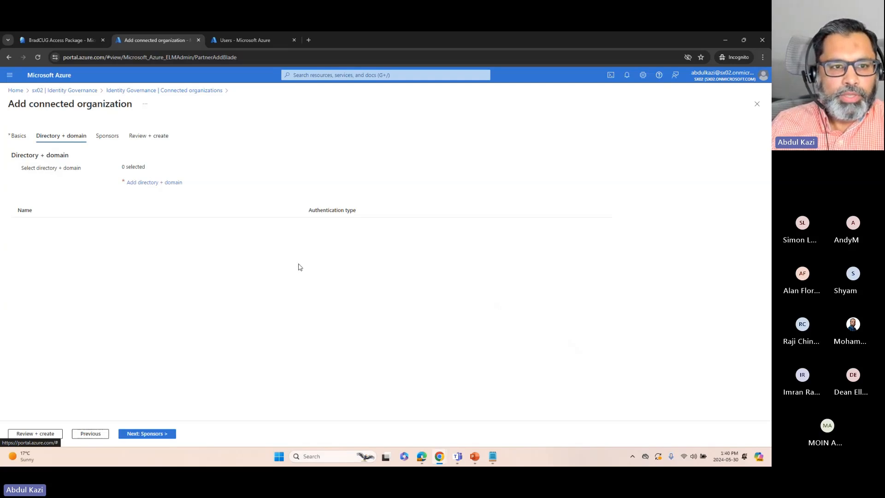
Compare guest and member user types in the Azure portal's user list, and return to the BradCUG Access Package requests
left_click(227, 40)
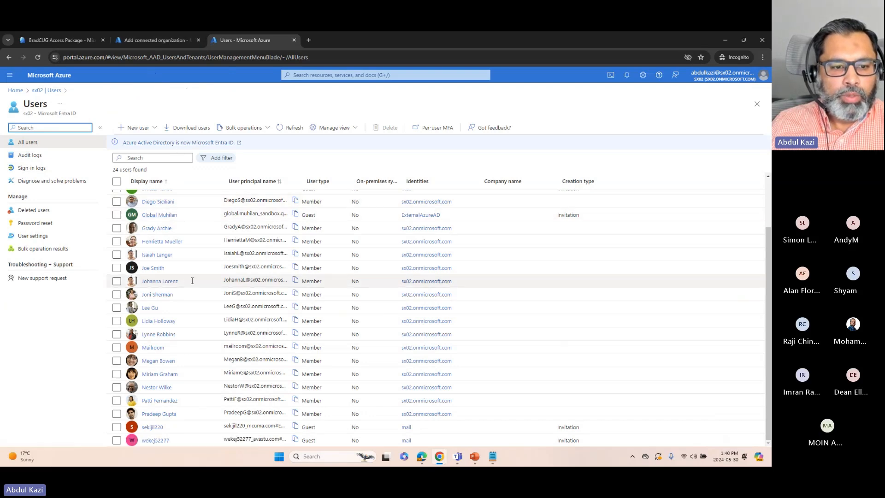
scroll(198, 265, "up", 1)
scroll(191, 272, "up", 1)
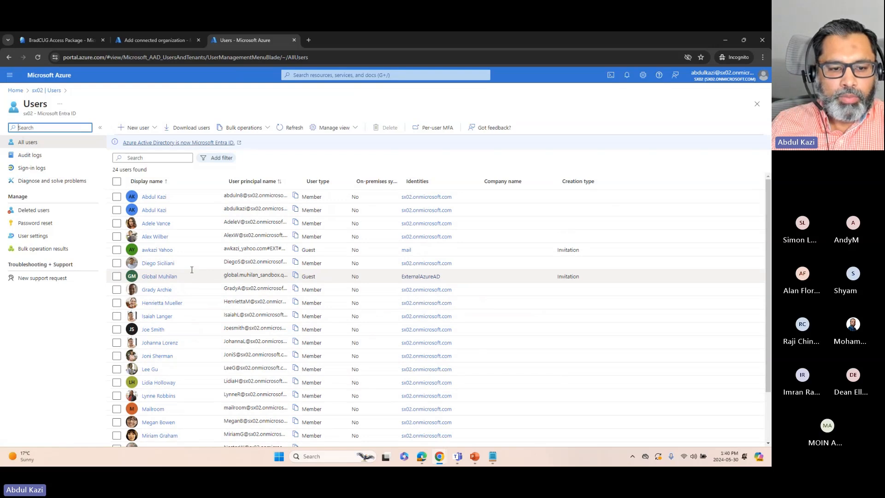
scroll(188, 279, "down", 3)
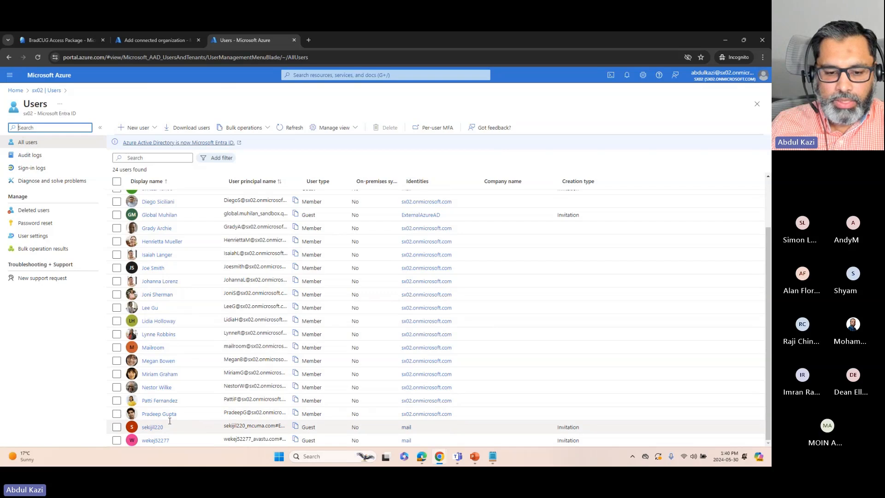
double_click(304, 428)
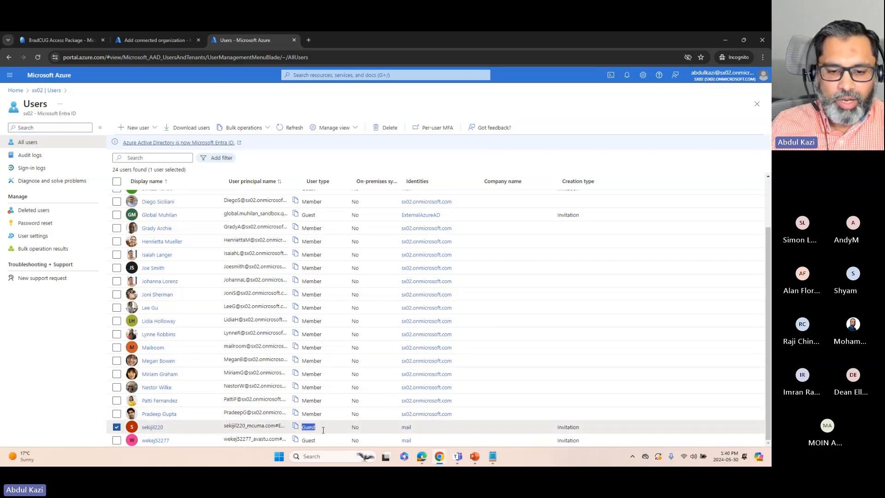
double_click(306, 348)
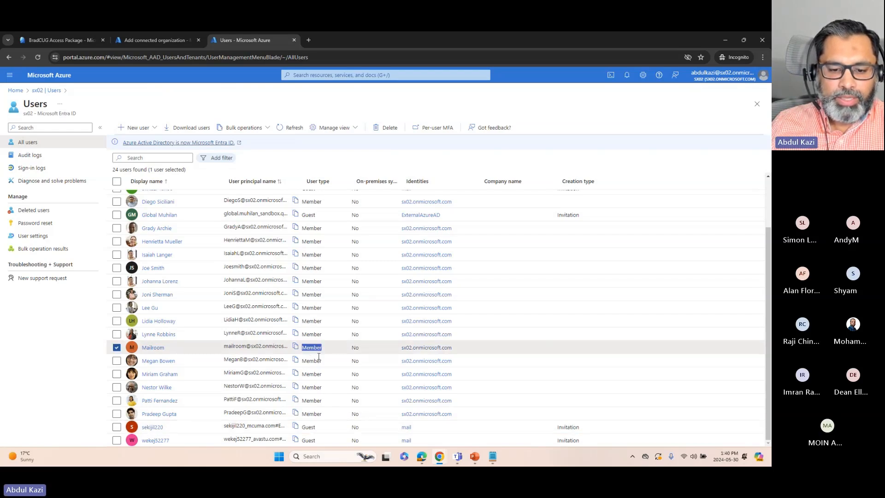
double_click(305, 427)
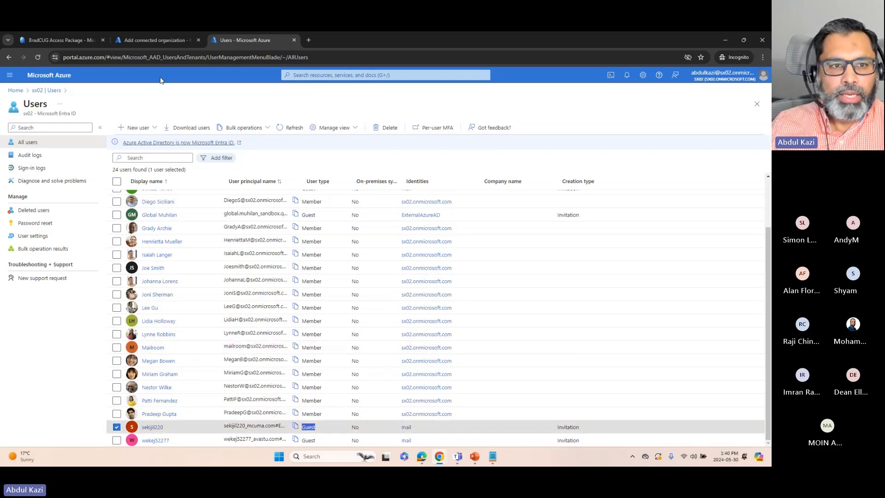
left_click(158, 41)
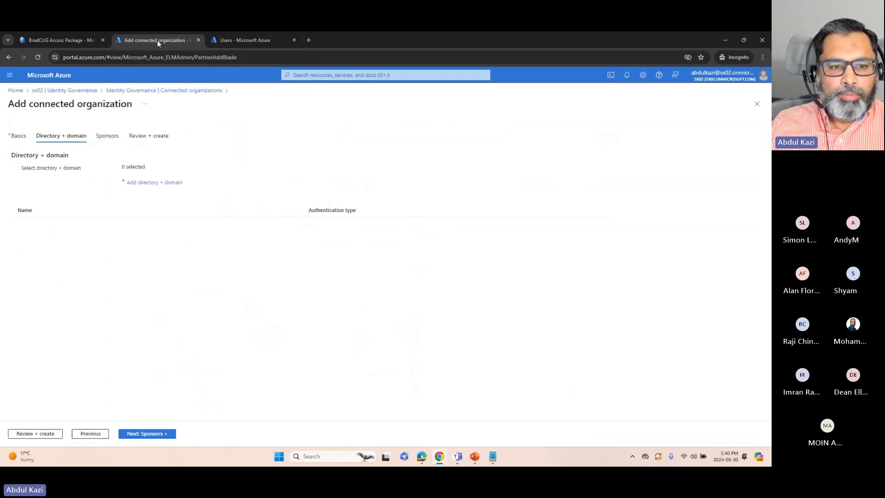
left_click(76, 40)
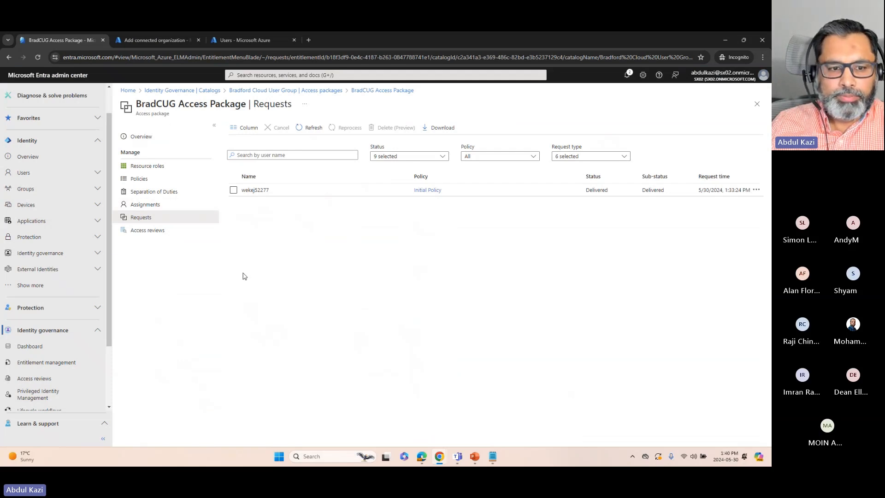